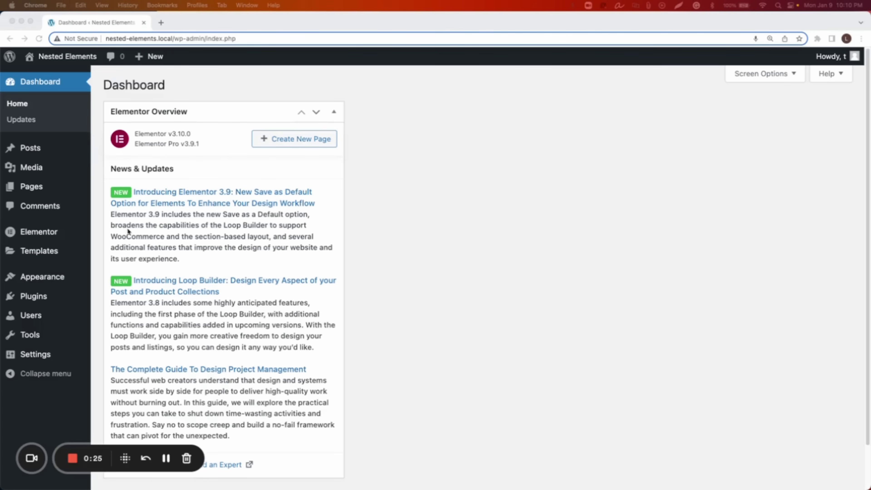
Create a new page titled 'Home', publish it, and open it in Elementor
left_click(36, 195)
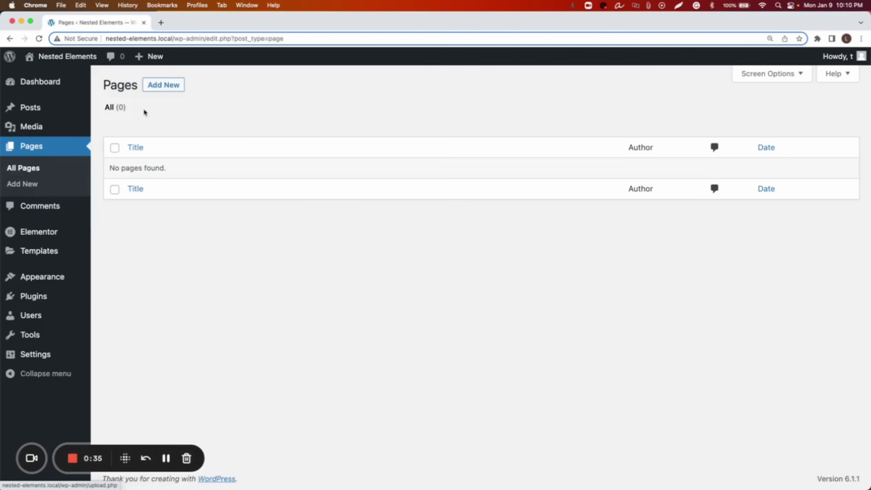
left_click(162, 86)
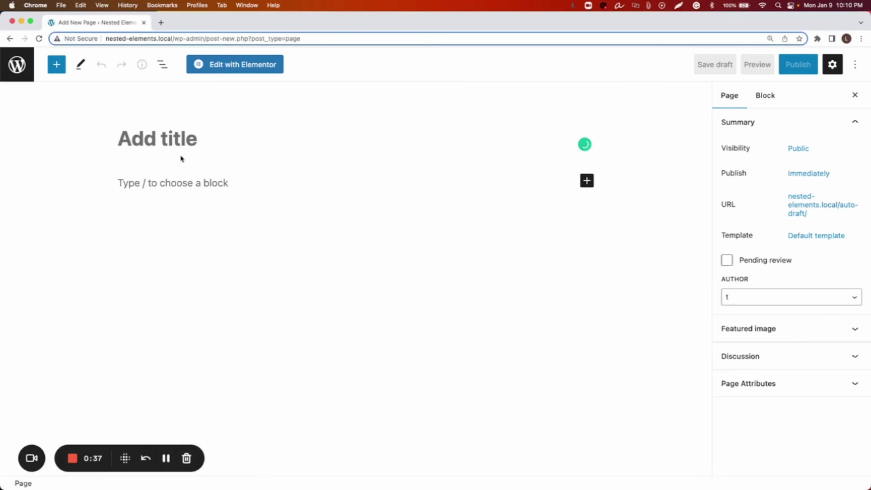
type("Home")
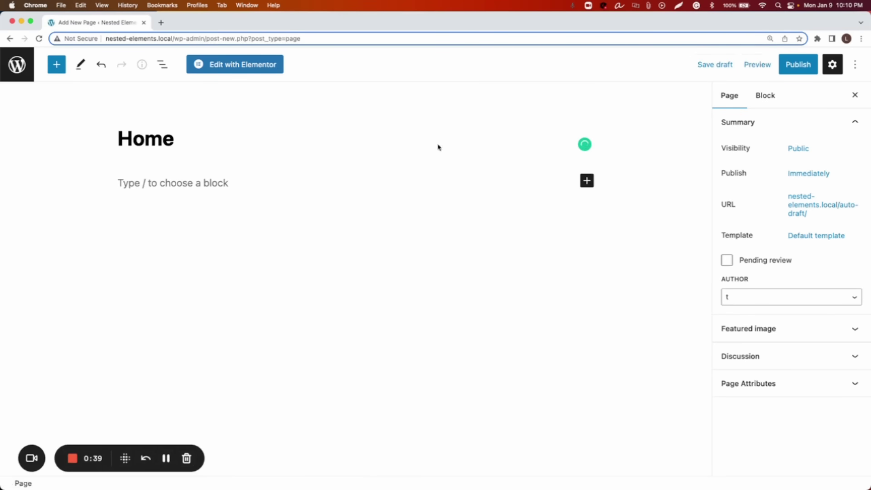
left_click(798, 64)
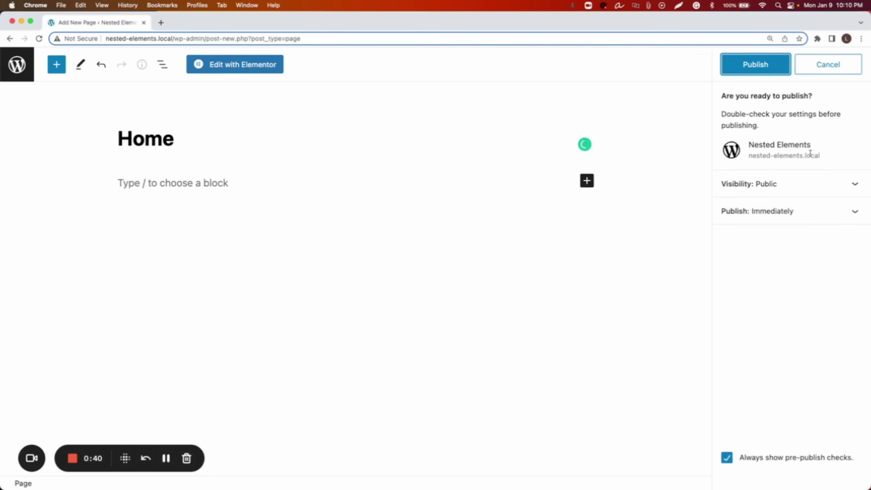
left_click(787, 70)
left_click(276, 70)
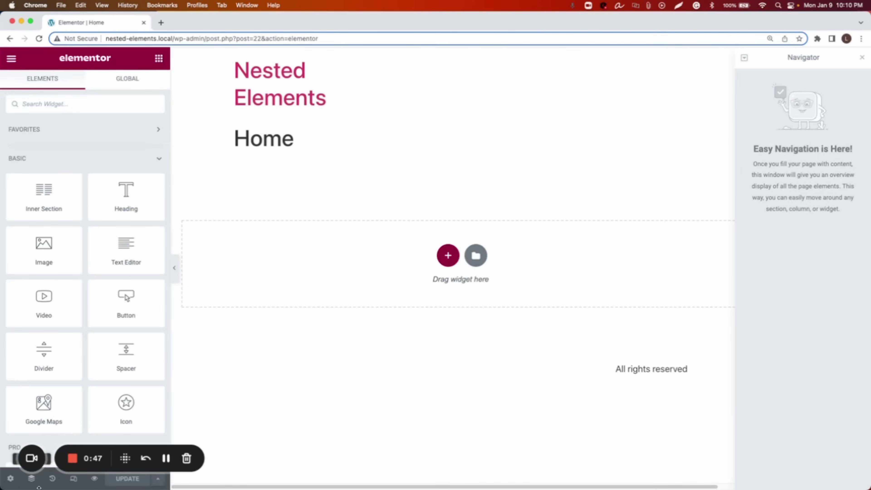
Set the Home page's Page Layout to Elementor Canvas and save the page
left_click(10, 479)
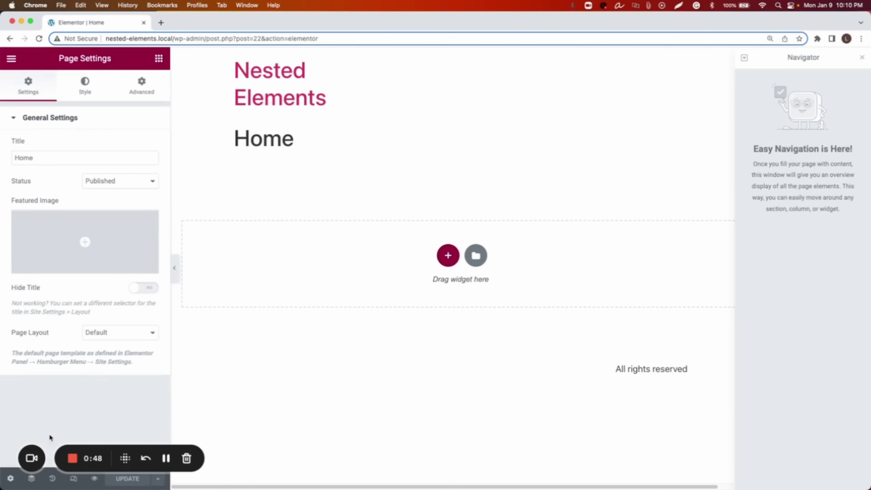
left_click(120, 331)
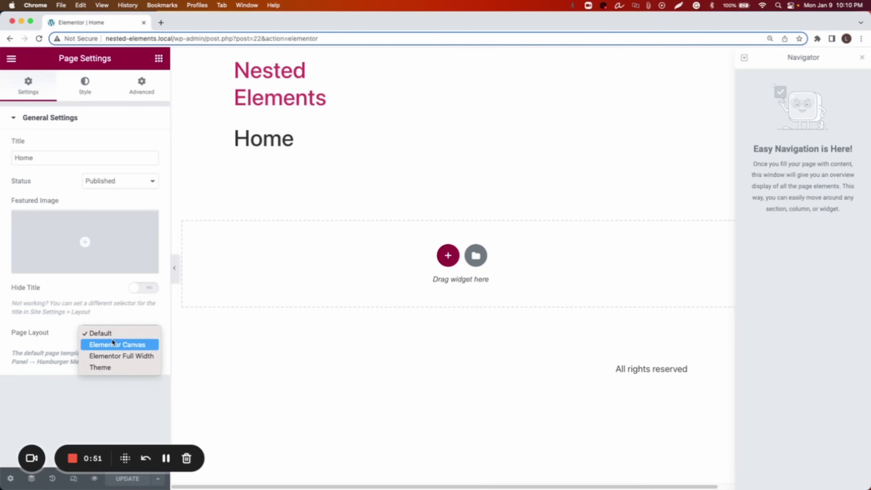
left_click(126, 345)
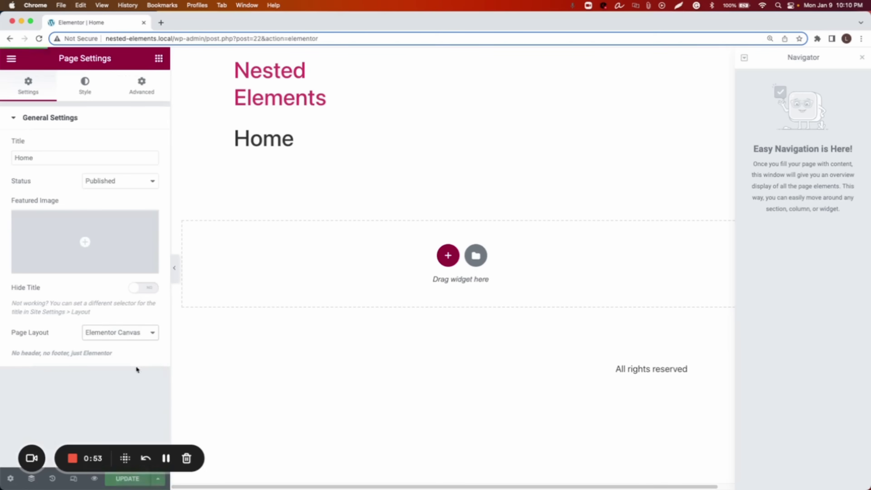
left_click(129, 481)
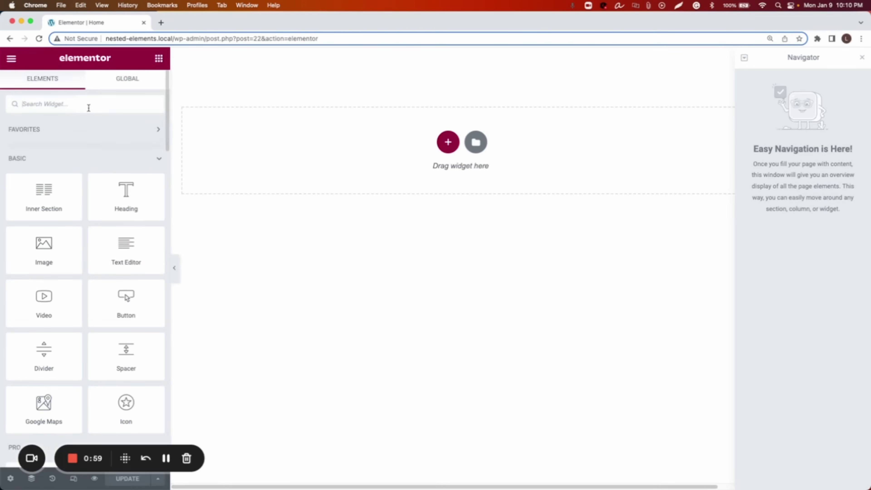
left_click(88, 108)
type("tabs")
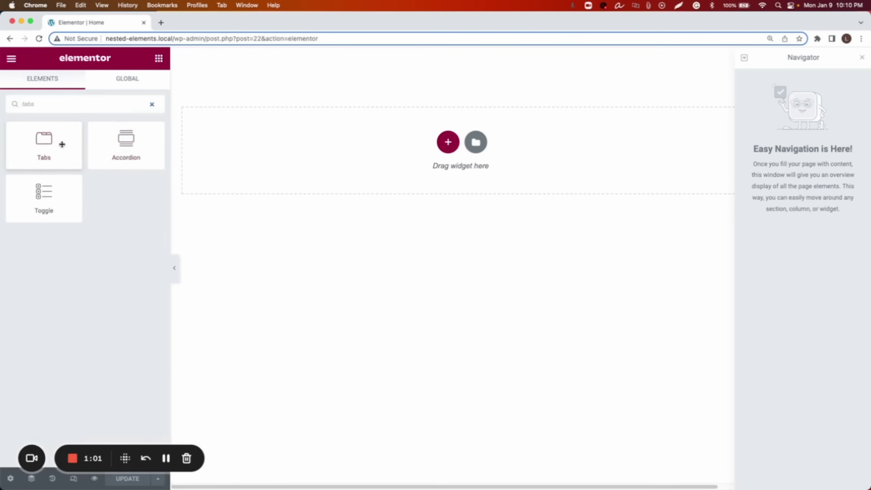
left_click_drag(60, 142, 267, 160)
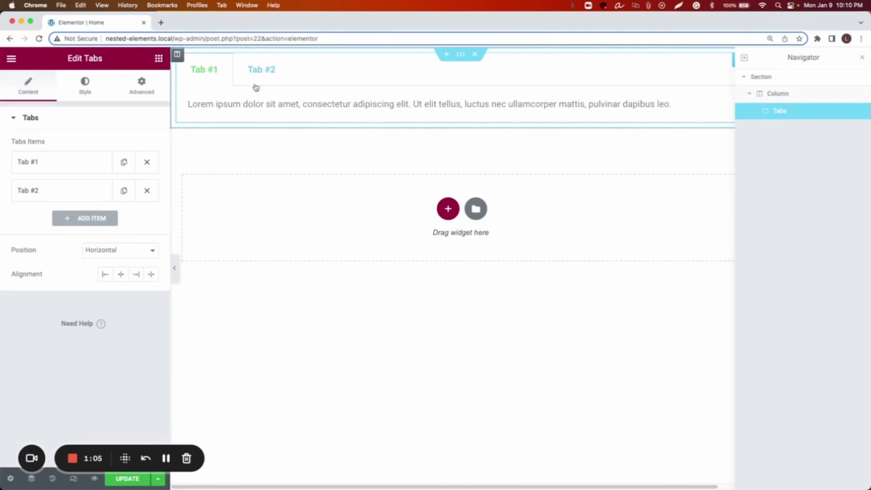
left_click(258, 73)
left_click(213, 82)
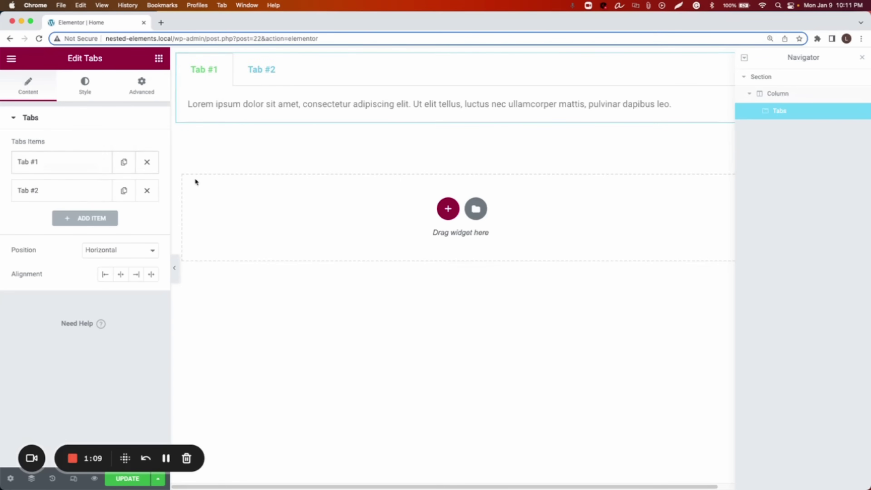
left_click(68, 170)
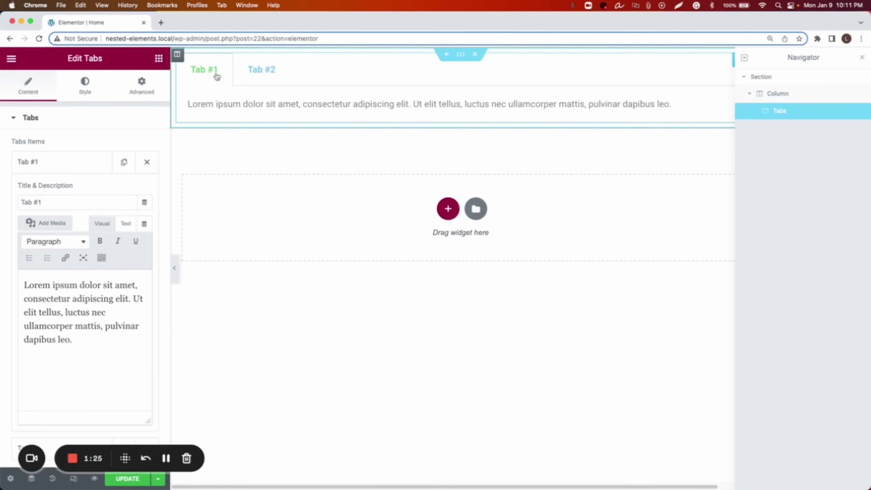
Delete the section holding the Tabs widget, save the empty page, and exit to WordPress Pages
left_click(475, 55)
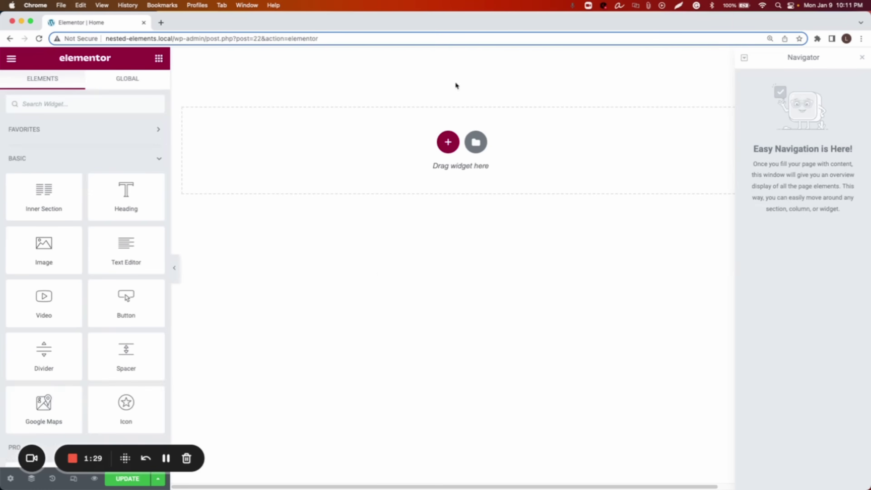
left_click(132, 481)
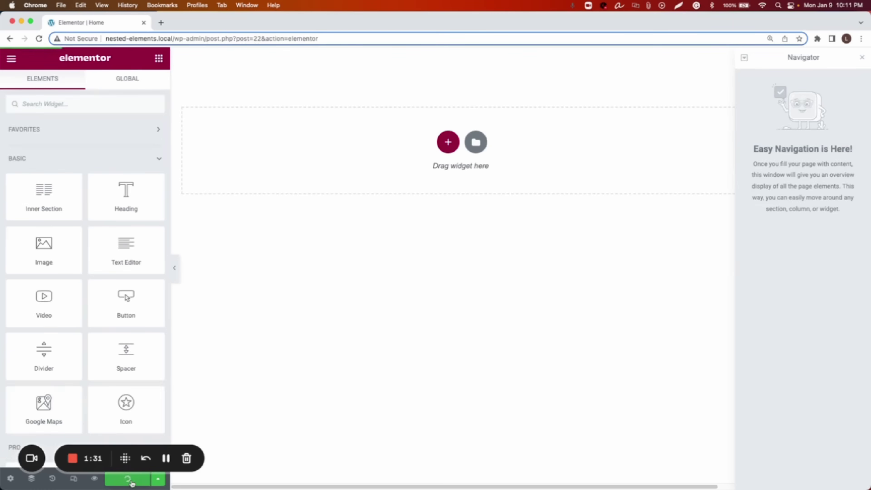
left_click(12, 61)
left_click(38, 278)
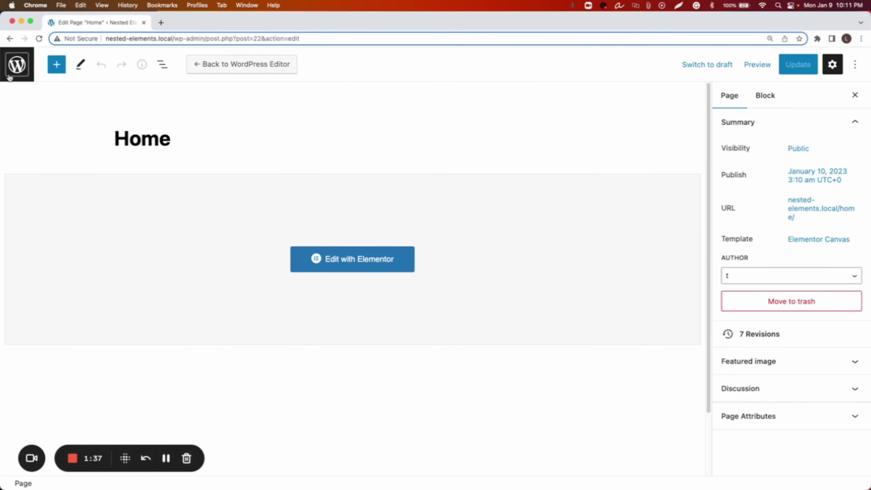
left_click(14, 79)
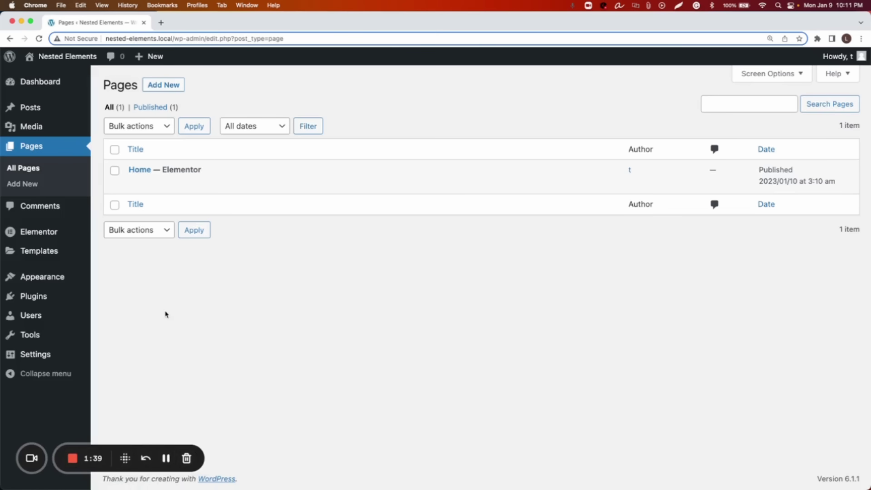
In Elementor's Experiments settings, set Flexbox Container to Active
mouse_move(34, 233)
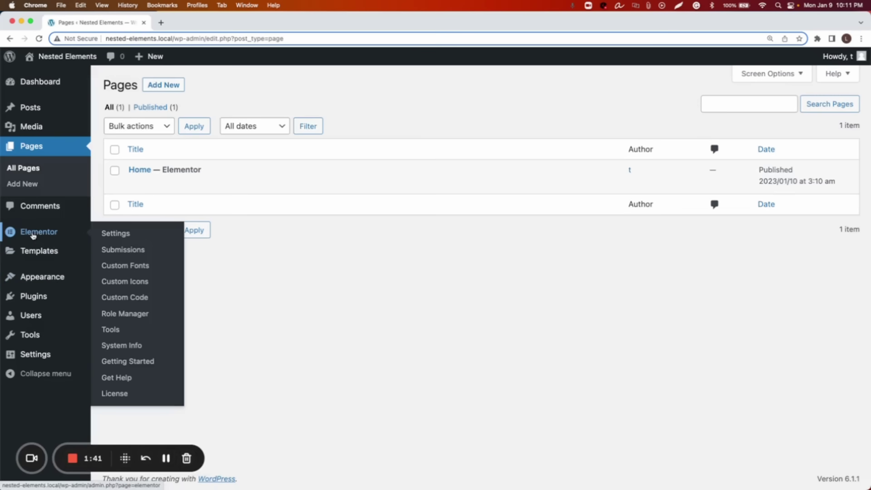
left_click(110, 234)
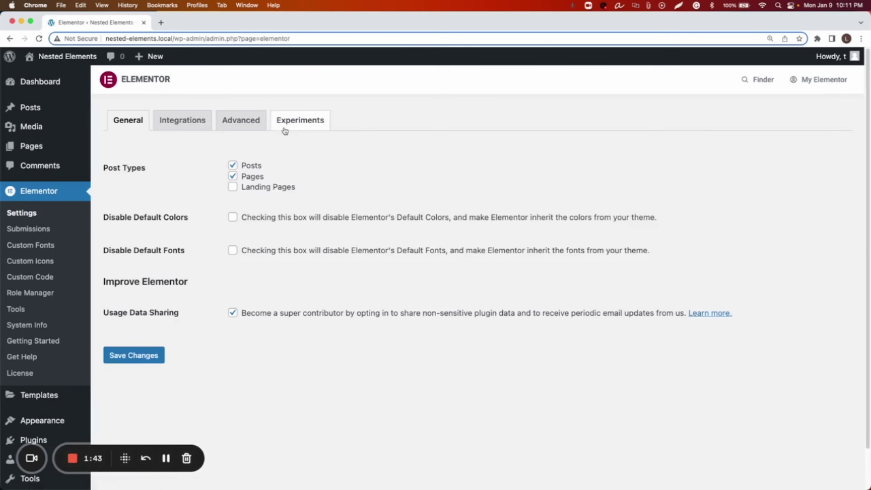
left_click(285, 130)
scroll(239, 308, "down", 5)
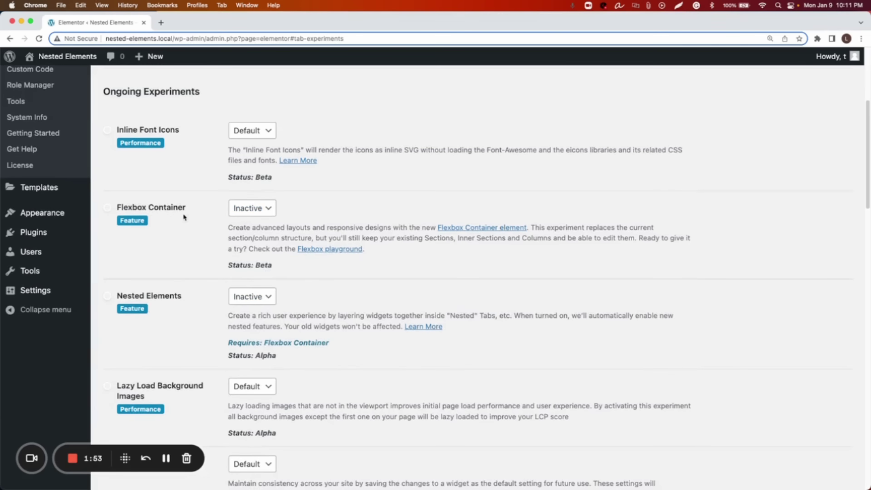
left_click(249, 209)
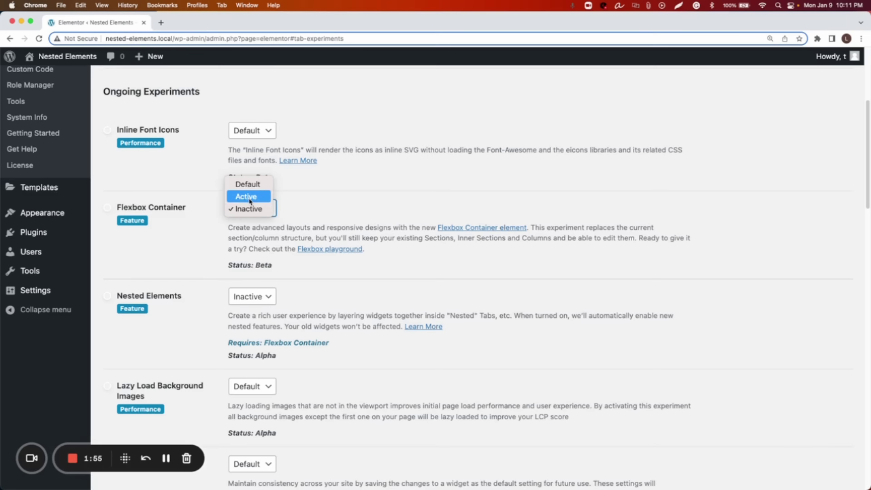
left_click(249, 198)
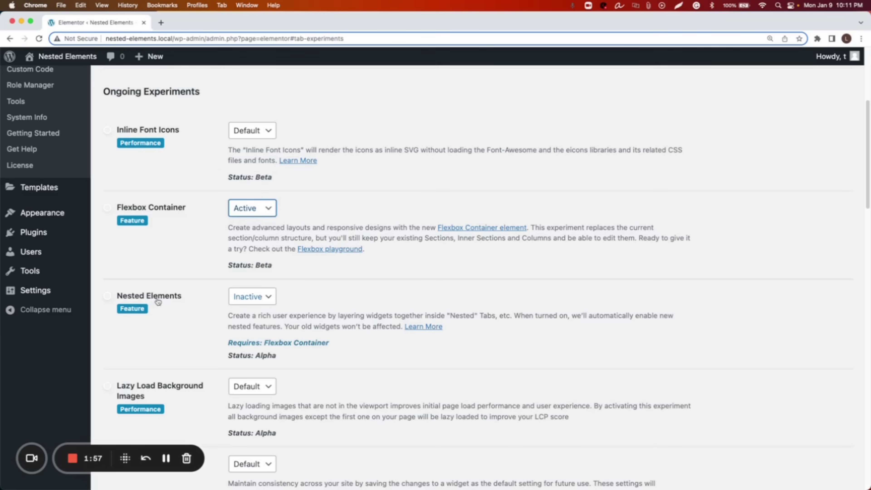
Set Nested Elements to Active, save the changes, and return to the Pages list
left_click(239, 300)
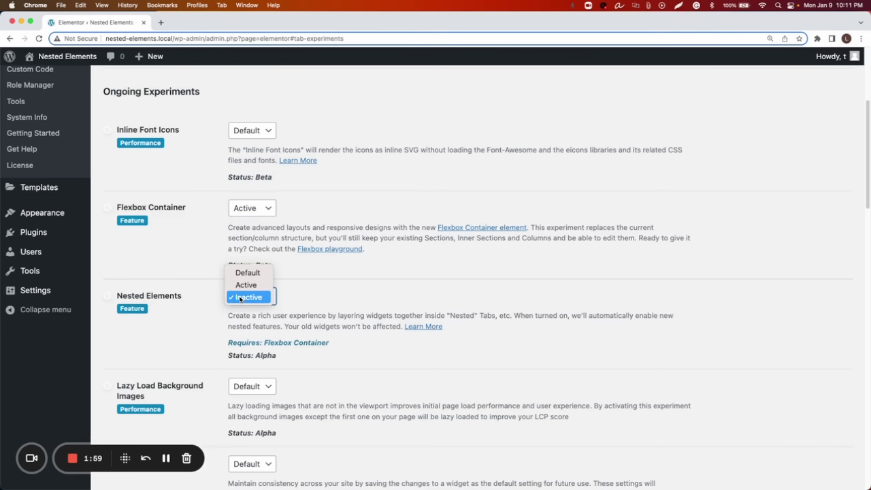
left_click(244, 290)
scroll(361, 413, "down", 15)
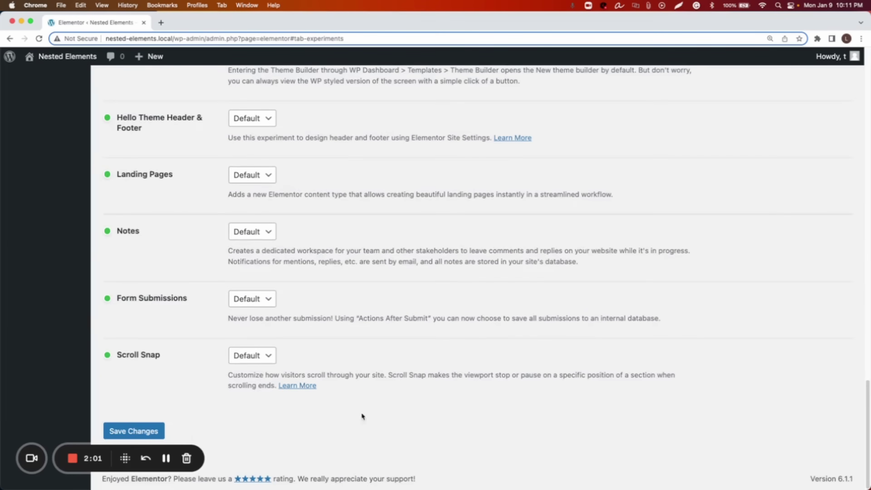
left_click(149, 435)
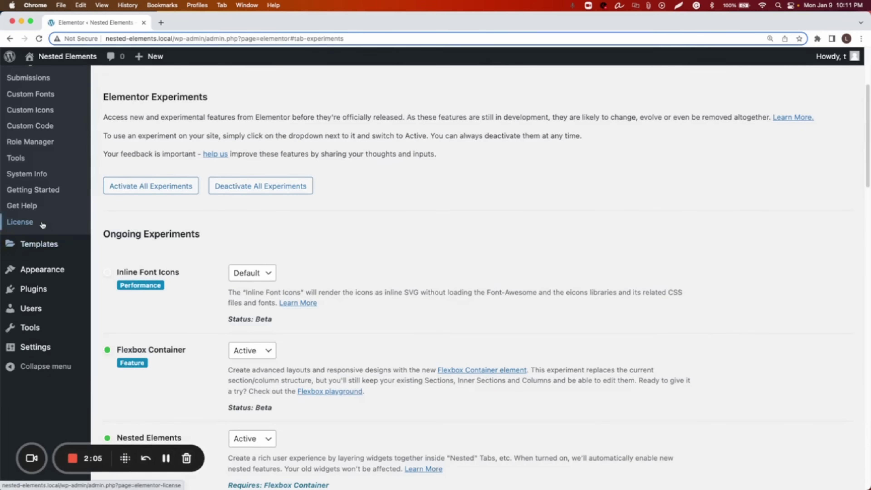
scroll(39, 223, "up", 5)
left_click(30, 145)
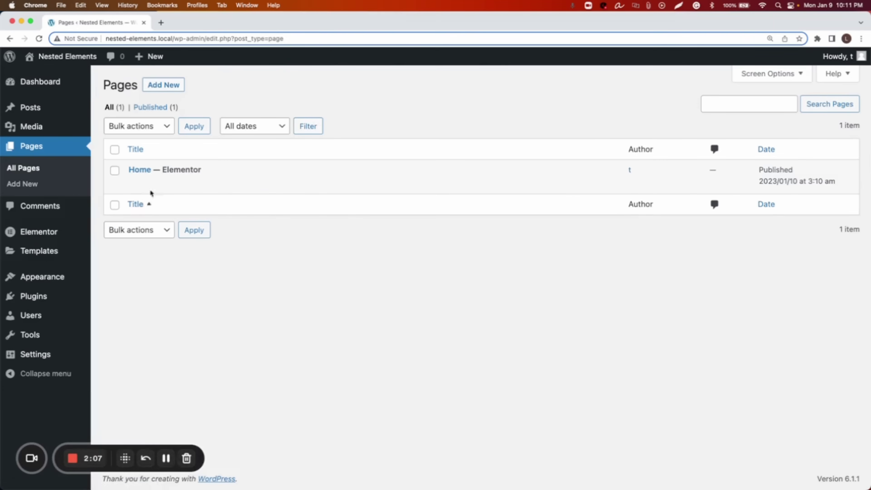
Reopen Home in Elementor, search widgets for 'tabs', and drop the nested Tabs widget onto the page
mouse_move(249, 175)
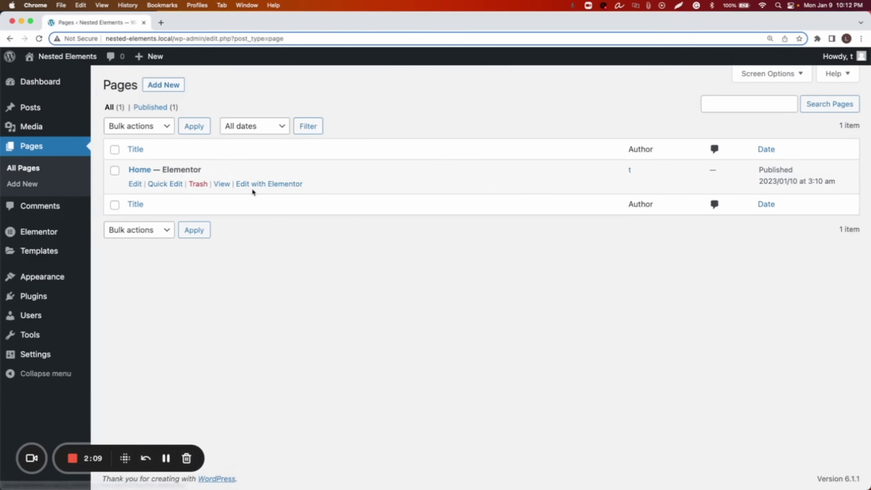
left_click(261, 187)
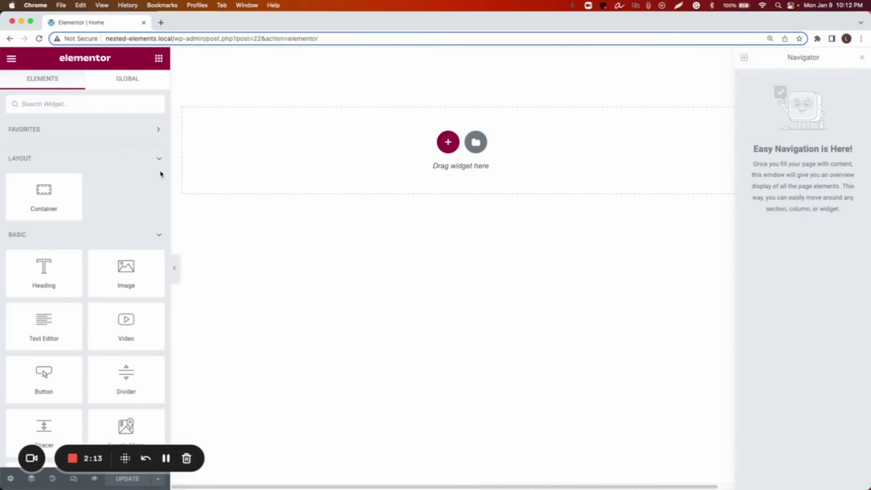
left_click(85, 108)
type("tabs")
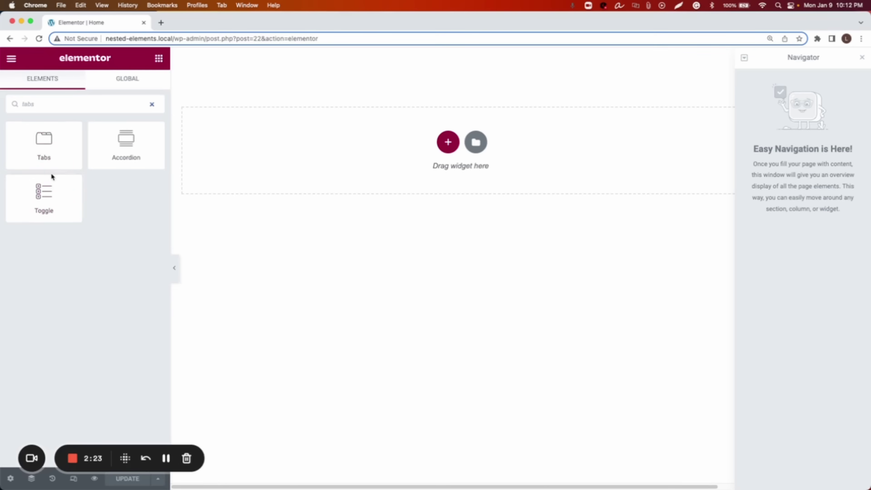
left_click_drag(46, 162, 326, 157)
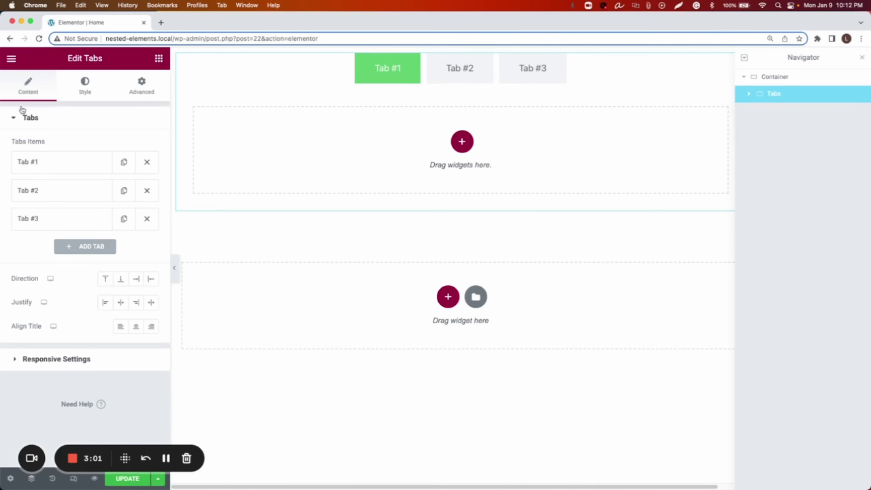
Expand Tab #1's title and icon settings
left_click(31, 166)
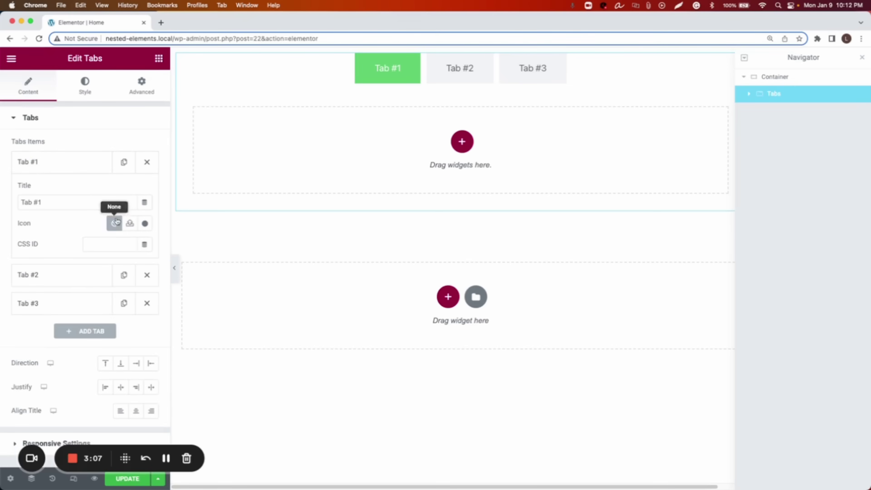
Rename the first tab to 'Home' and give it the Home house icon from the Icon Library
triple_click(57, 199)
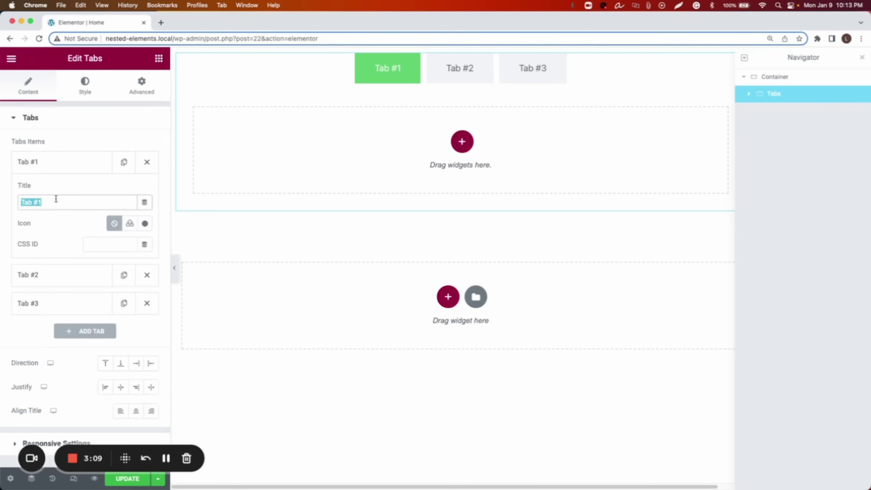
type("Home")
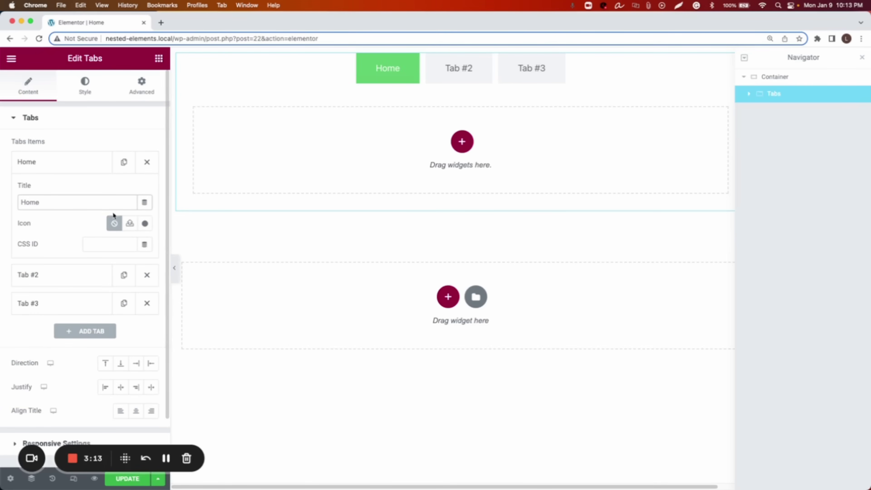
left_click(144, 224)
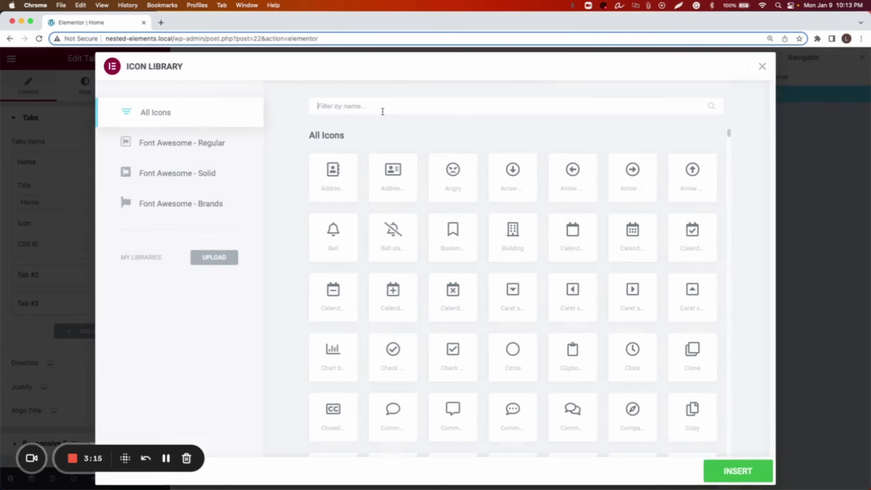
left_click(382, 107)
type("home")
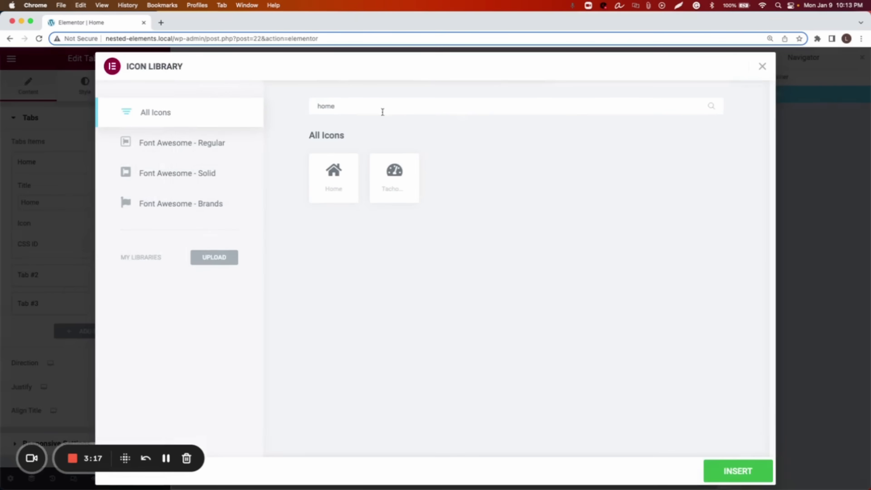
left_click(345, 178)
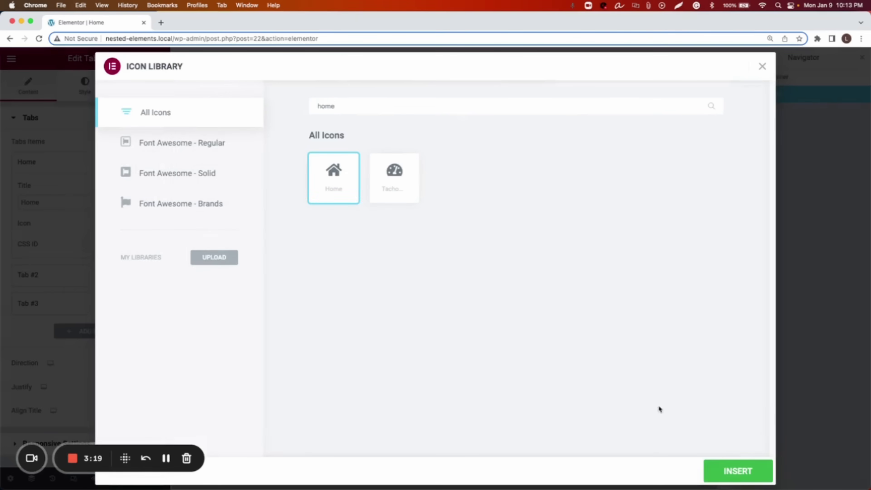
left_click(739, 470)
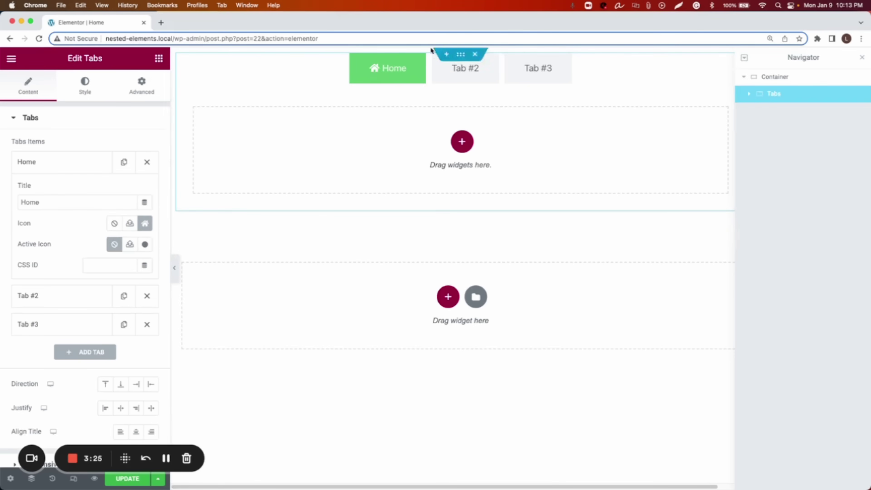
Set the Home tab's active icon to Bell, preview Tab #2, then reactivate Home and collapse it
left_click(145, 244)
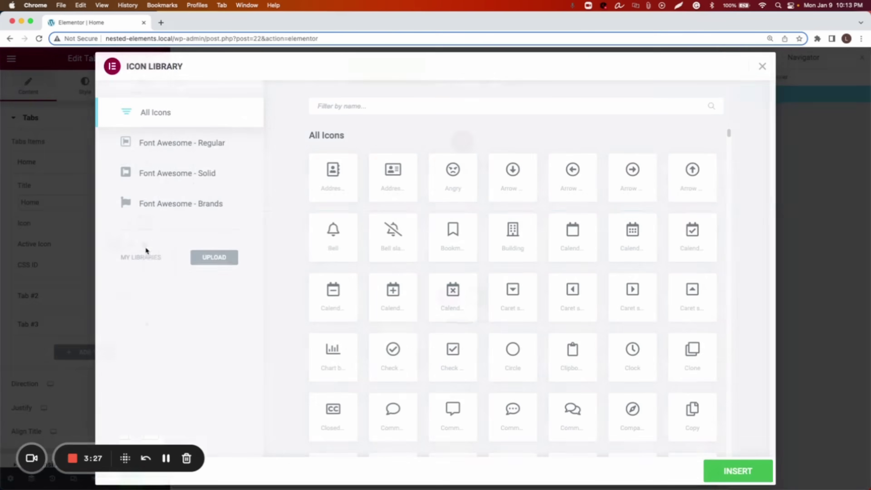
left_click(338, 241)
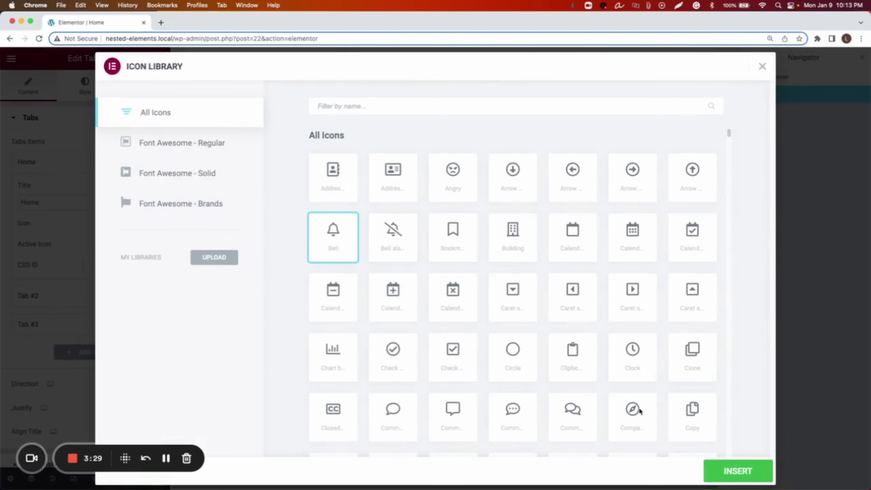
left_click(752, 471)
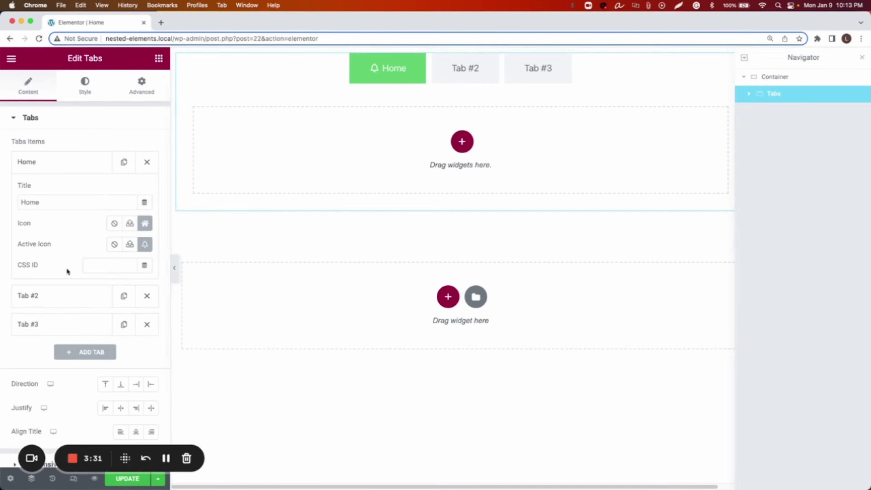
left_click(453, 79)
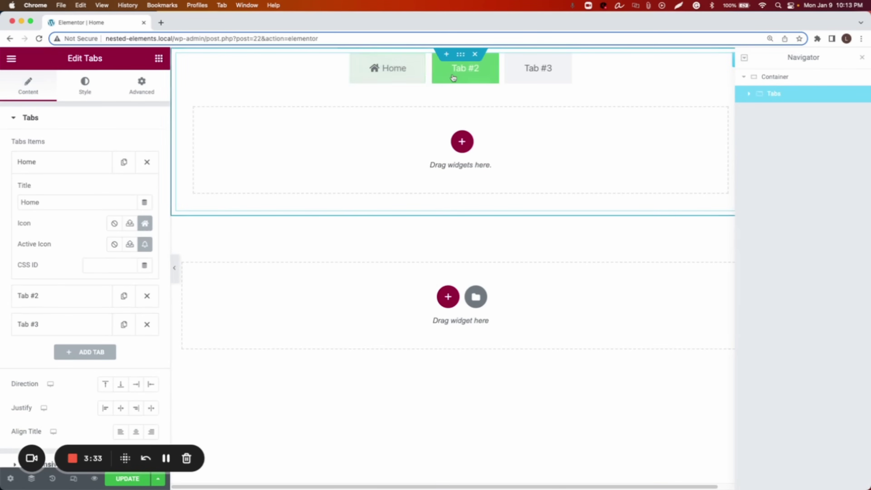
left_click(370, 76)
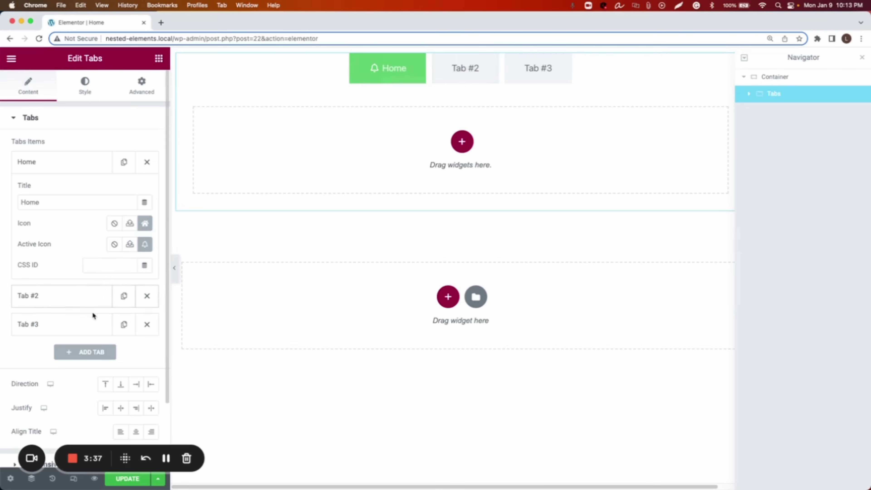
scroll(54, 309, "down", 1)
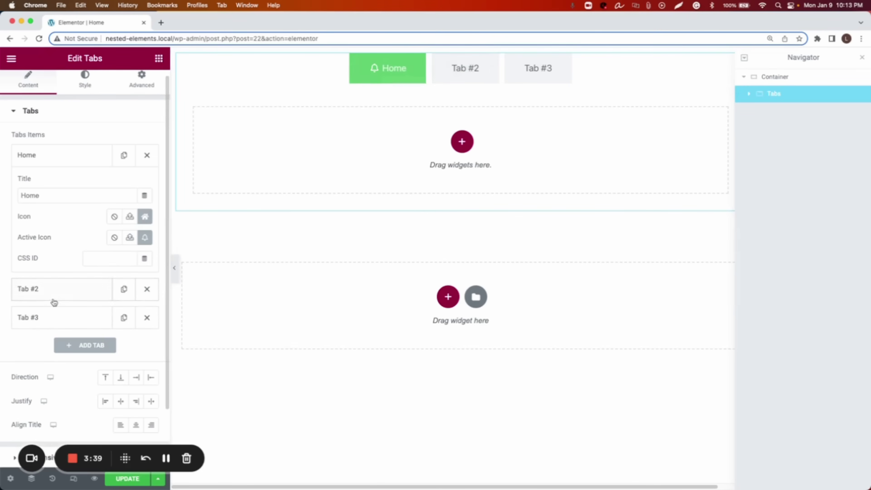
left_click(65, 153)
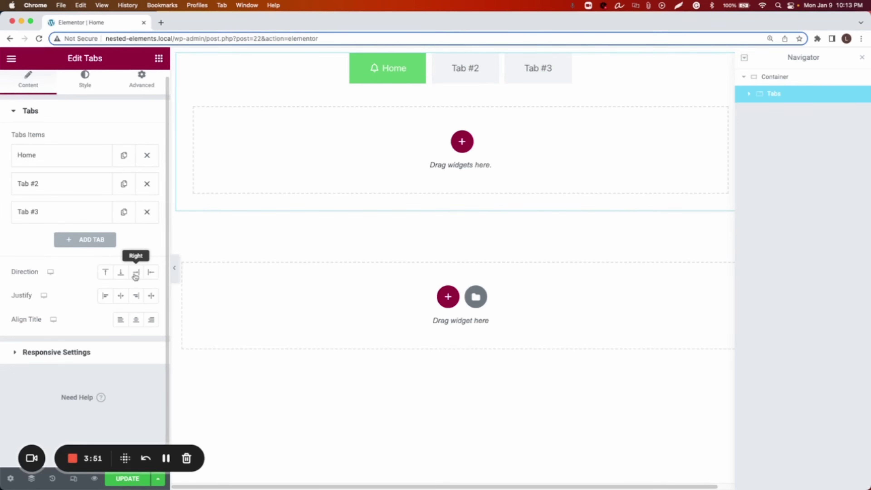
Try the bottom, left and right tab directions, then return the tabs to the top
left_click(121, 274)
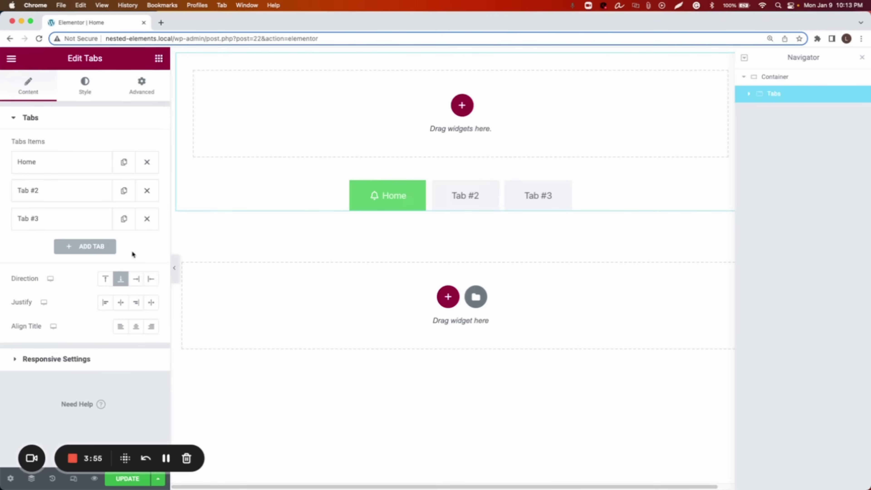
left_click(151, 280)
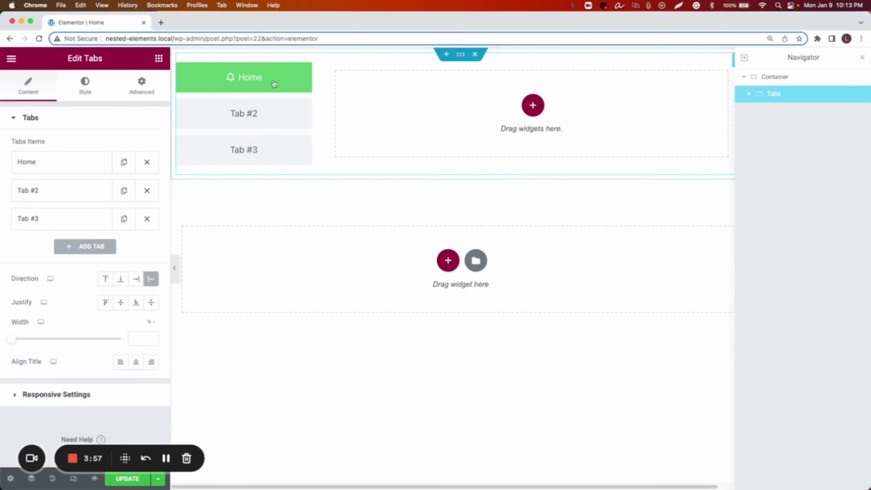
left_click(136, 281)
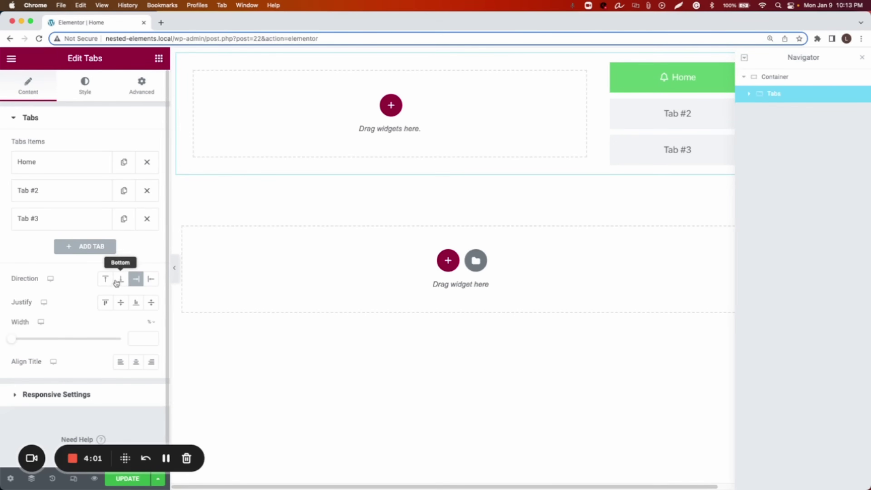
left_click(106, 279)
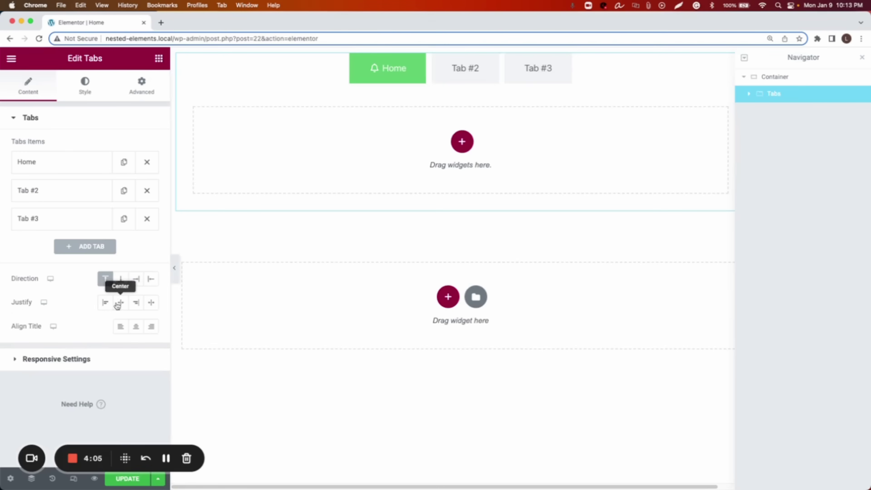
Try each justify option, centre the tab titles, turn off Justified, and expand Responsive Settings
left_click(107, 304)
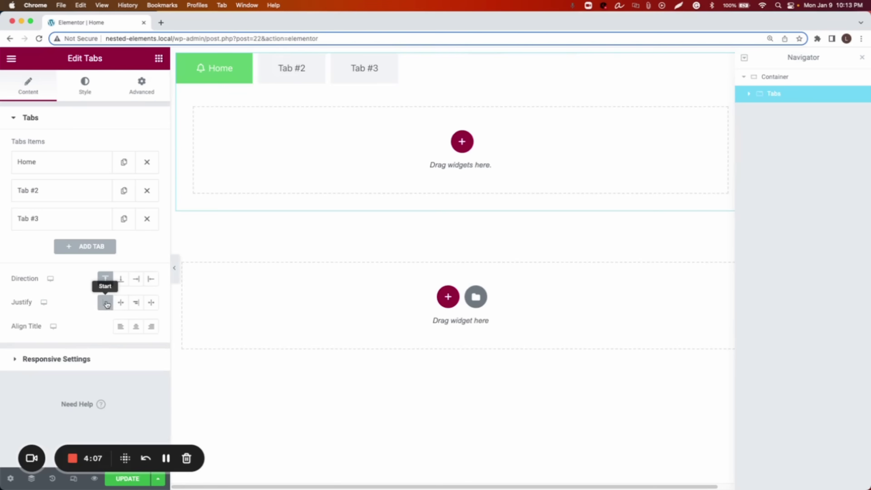
left_click(121, 304)
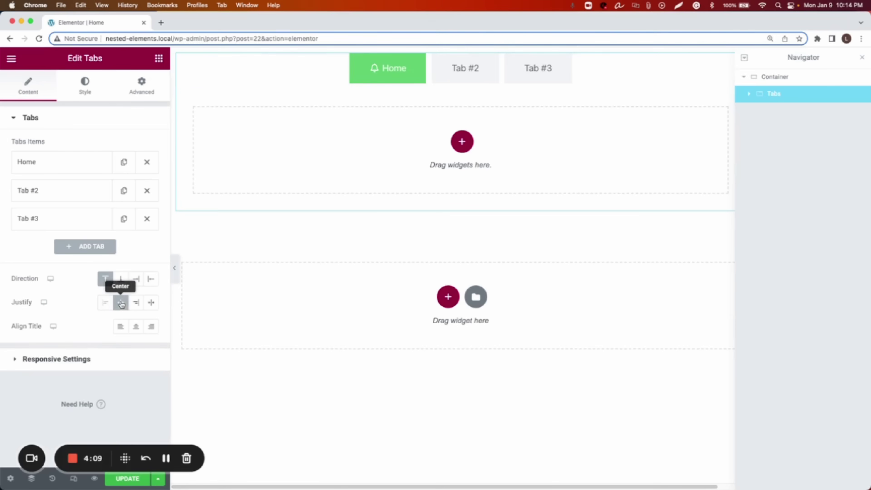
left_click(137, 304)
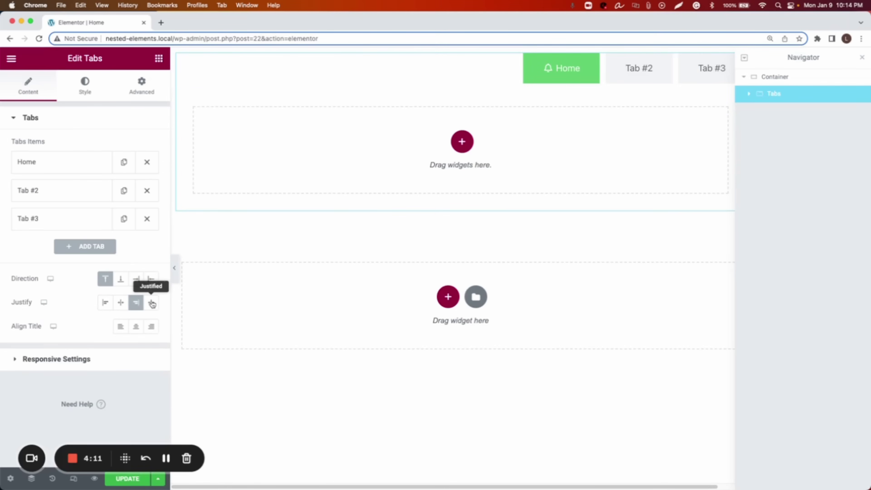
left_click(152, 304)
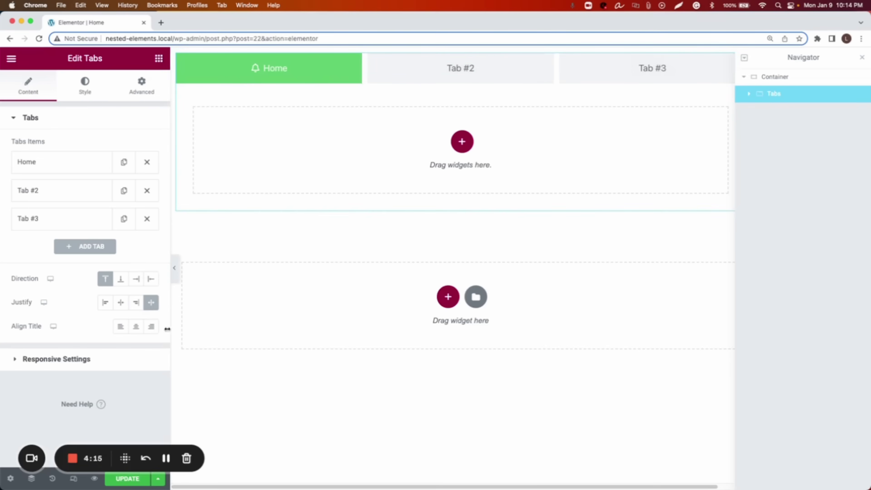
left_click(126, 330)
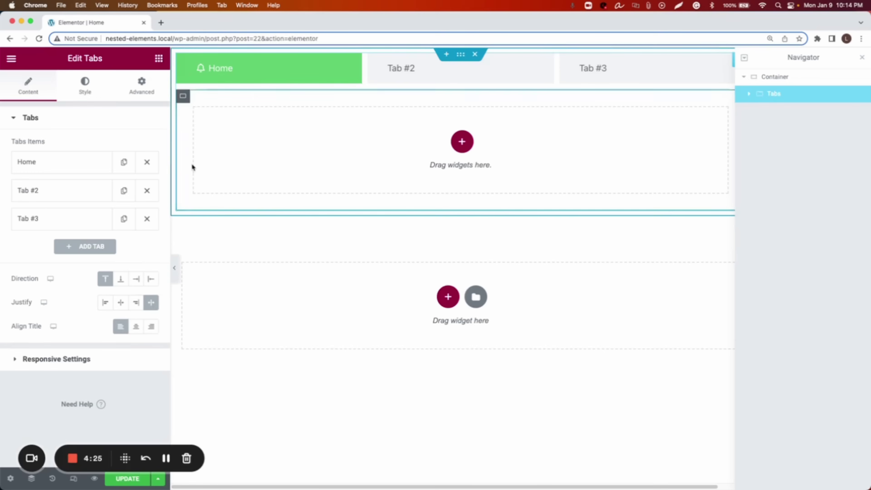
left_click(137, 328)
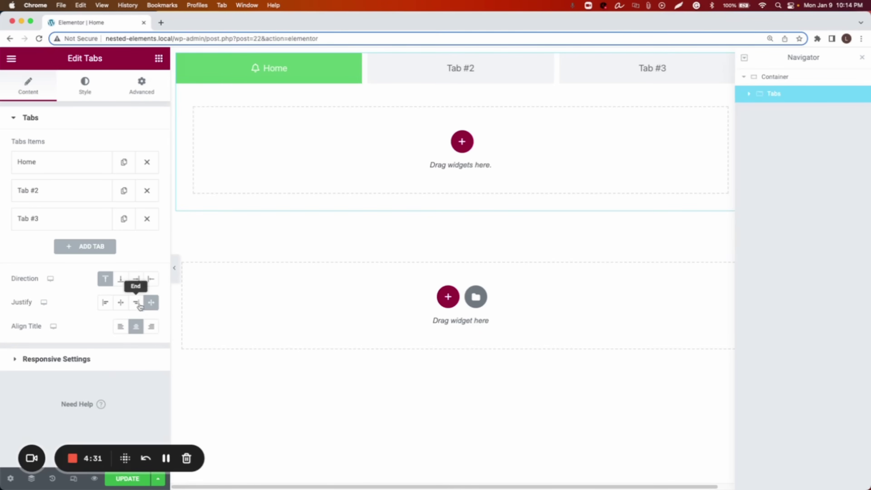
left_click(151, 302)
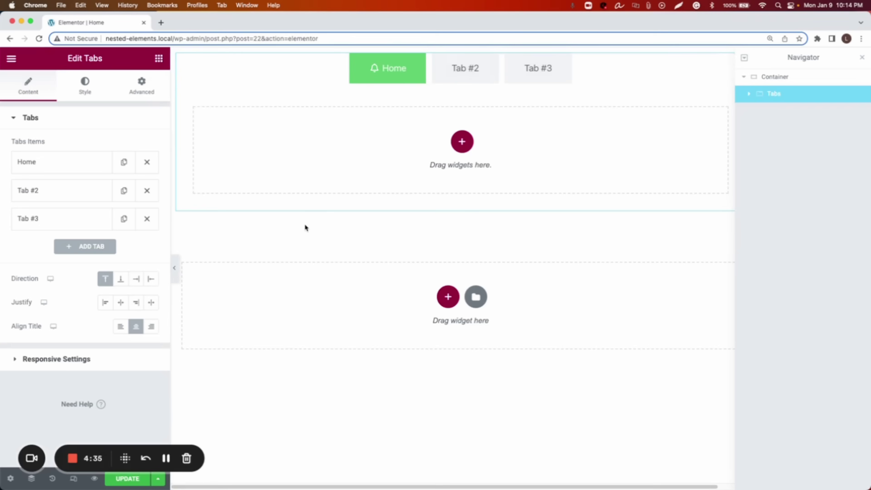
left_click(37, 359)
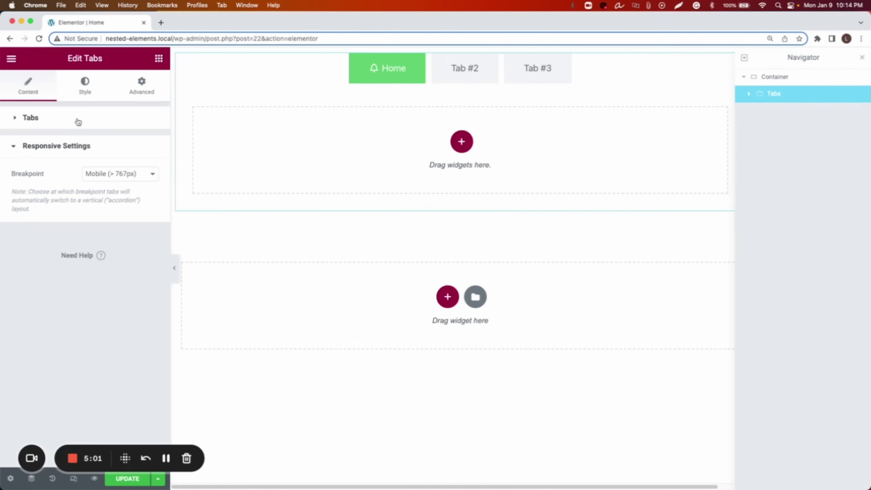
In the Style tab, set gap between tabs to 85 and distance from content to 19
left_click(88, 92)
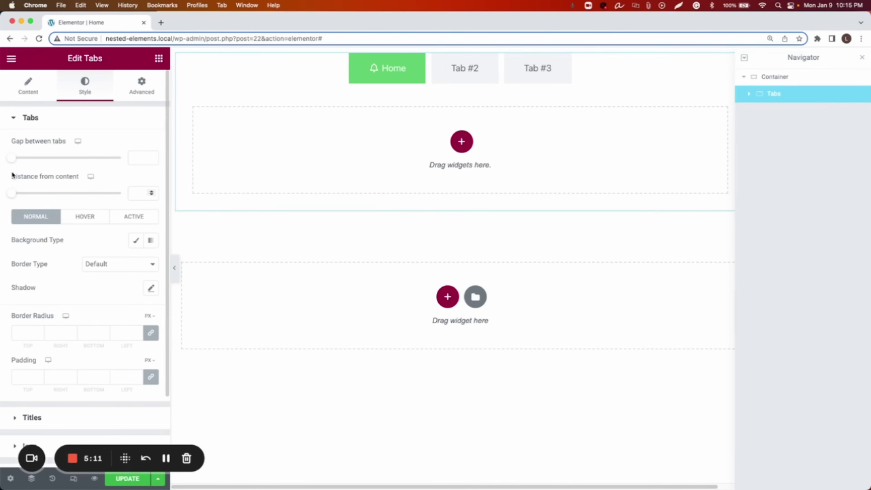
left_click_drag(13, 161, 35, 163)
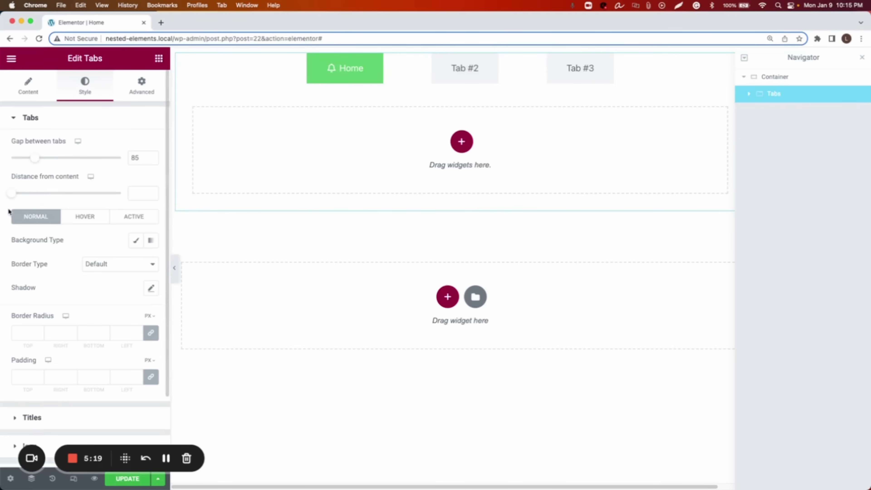
mouse_move(11, 194)
left_mouse_down()
mouse_move(44, 195)
mouse_move(16, 197)
left_mouse_up()
scroll(38, 247, "down", 1)
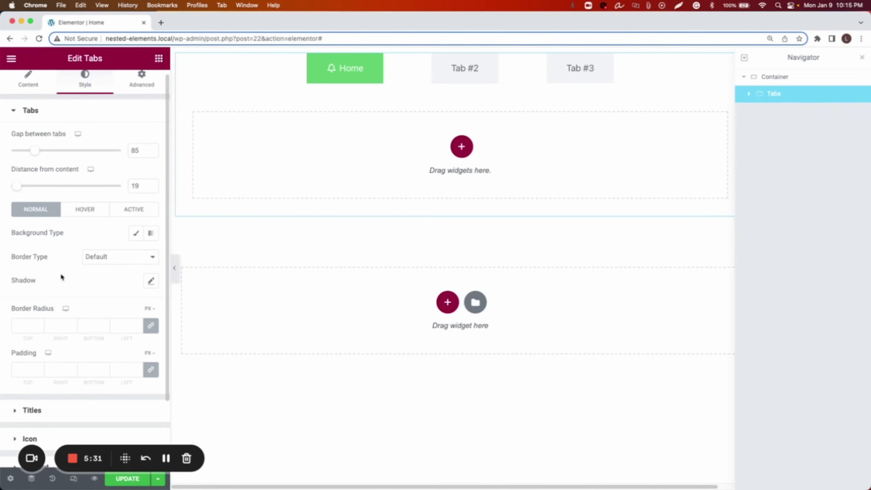
Give the normal-state tabs a Classic bright blue background, #3D09EF
left_click(136, 233)
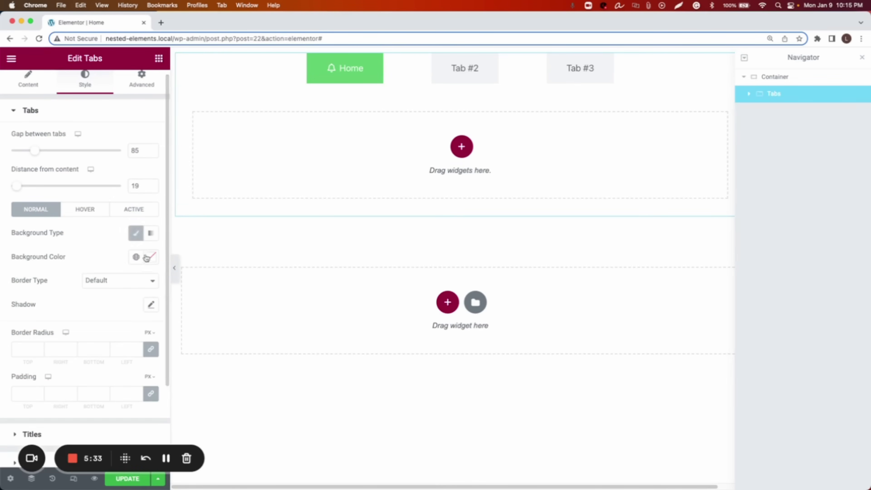
left_click(151, 258)
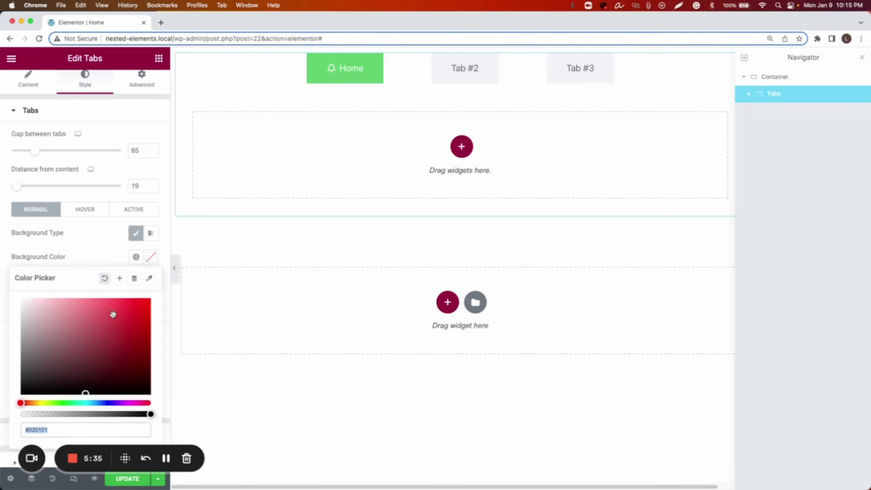
left_click(107, 403)
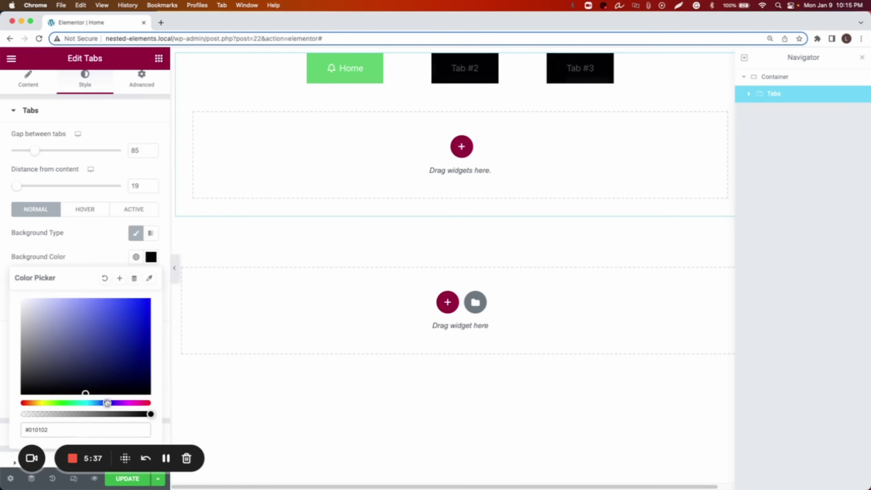
left_click_drag(106, 404, 111, 404)
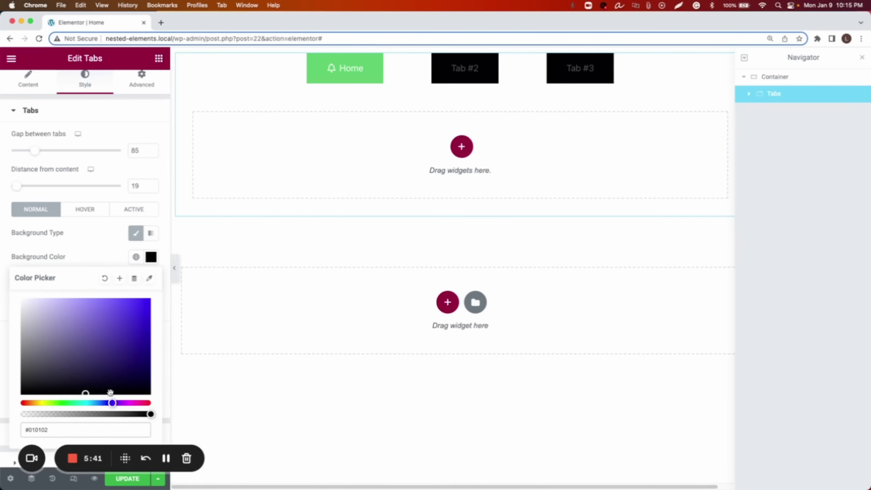
left_click(104, 368)
left_click_drag(104, 368, 145, 304)
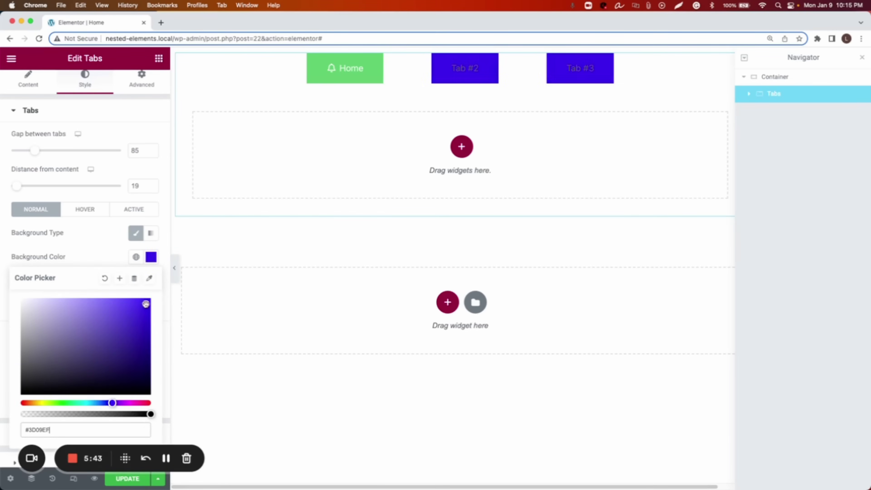
left_click(157, 256)
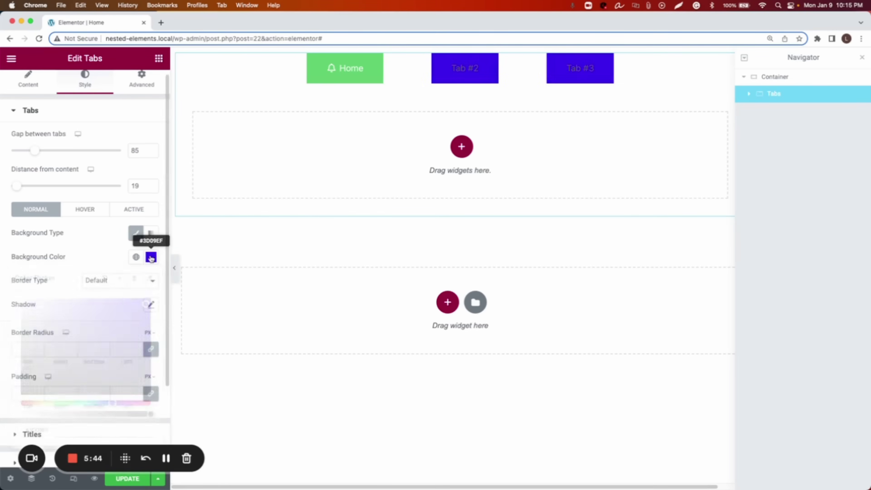
Set the tabs' hover background colour to pale blue, about #A4B1FF
left_click(90, 213)
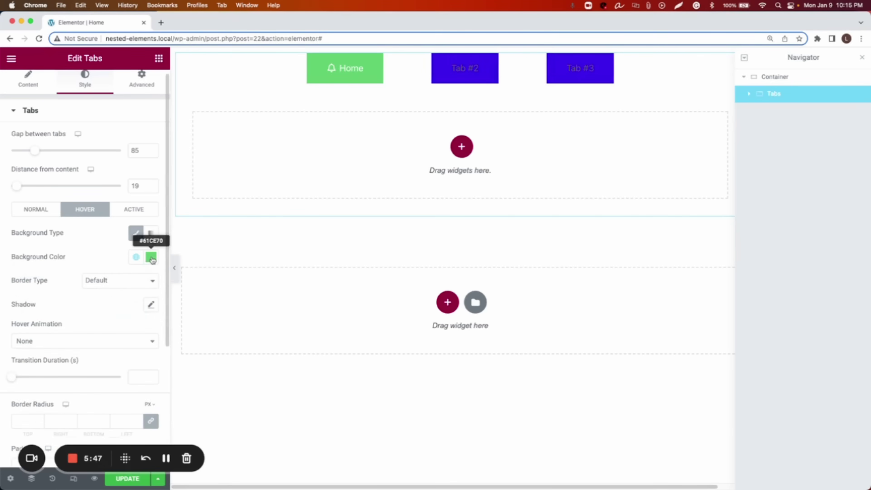
left_click(151, 257)
left_click(105, 403)
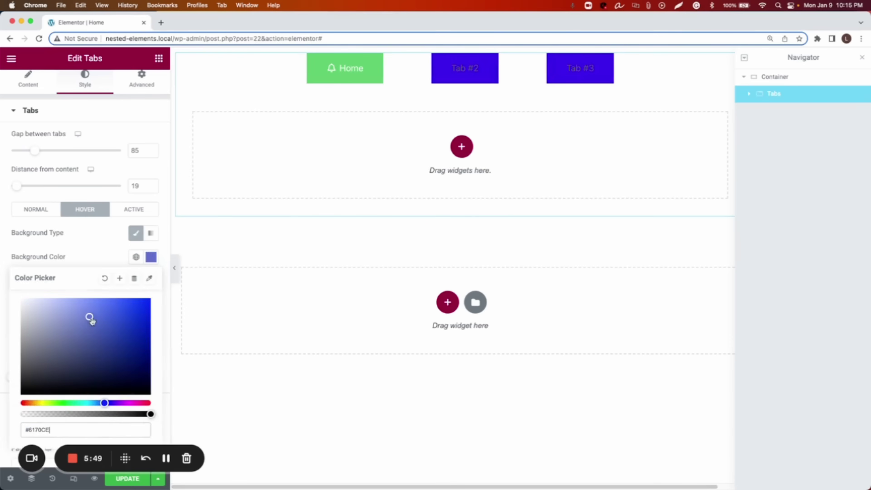
left_click_drag(89, 317, 67, 299)
left_click(150, 256)
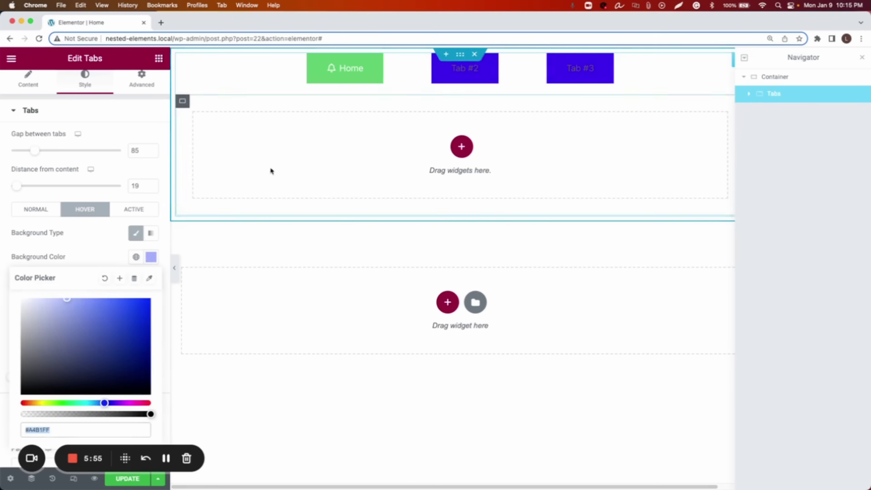
left_click(107, 256)
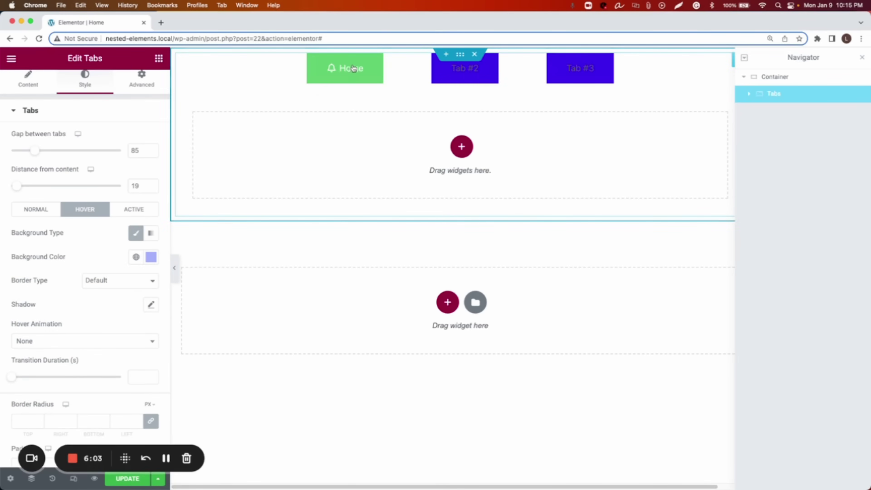
Give hovered tabs a solid black (#000000) border 2 wide, then return to the Normal state
scroll(48, 283, "down", 1)
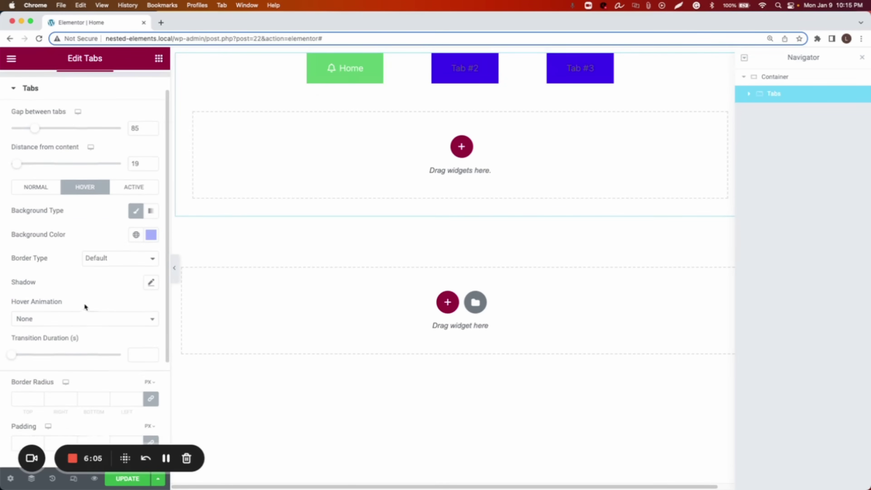
left_click(99, 263)
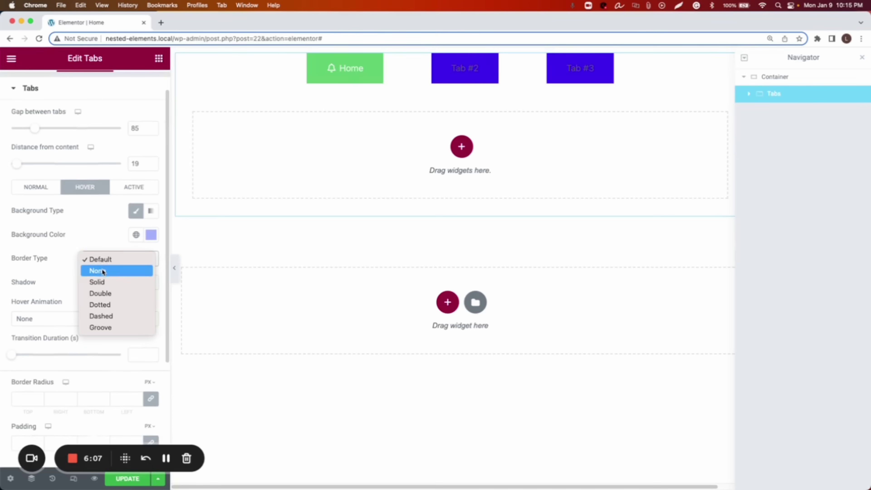
left_click(107, 281)
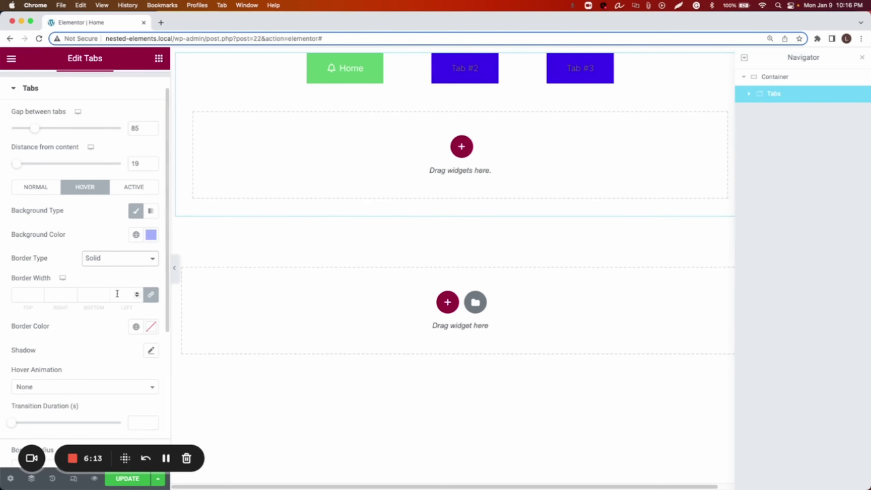
left_click(39, 295)
type("1")
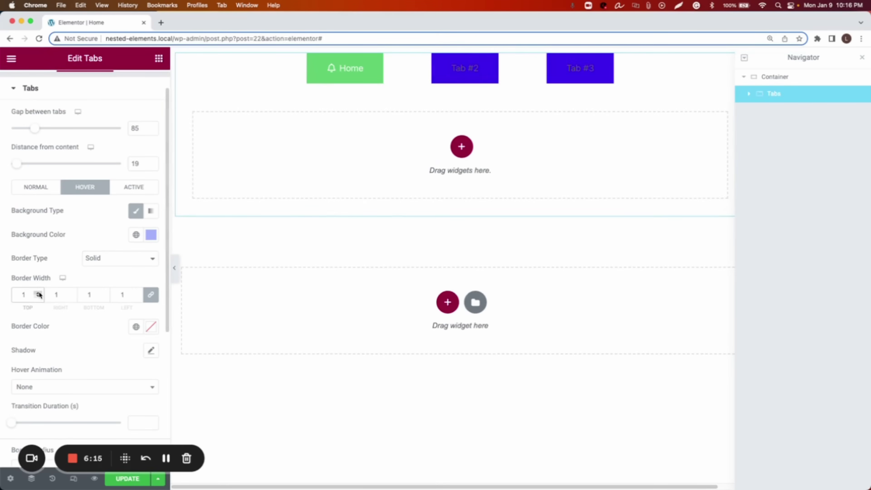
left_click(39, 294)
left_click(151, 327)
left_click_drag(86, 236, 153, 271)
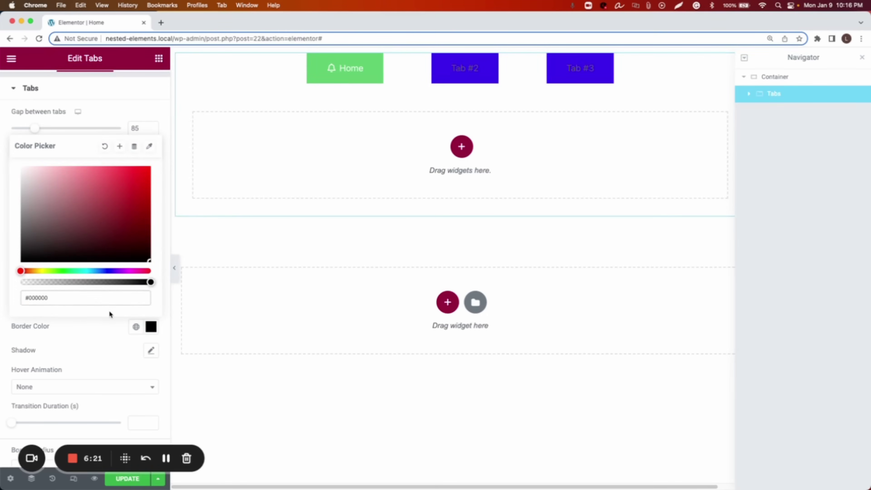
left_click(114, 330)
left_click(44, 193)
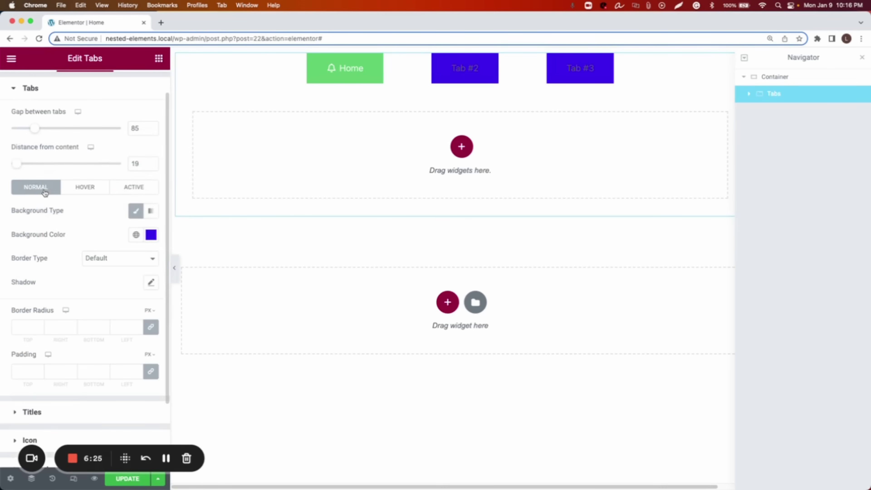
Give the normal-state tabs a solid black border 4 wide
left_click(110, 263)
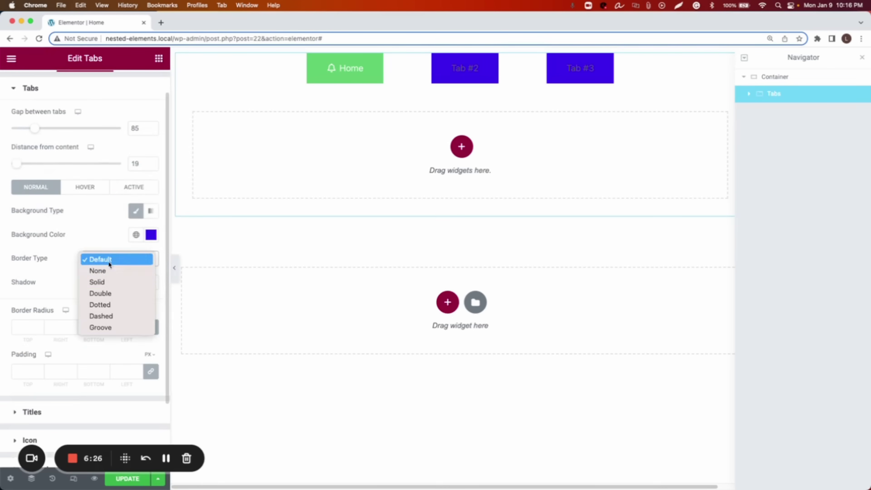
left_click(115, 282)
left_click(44, 293)
type("4")
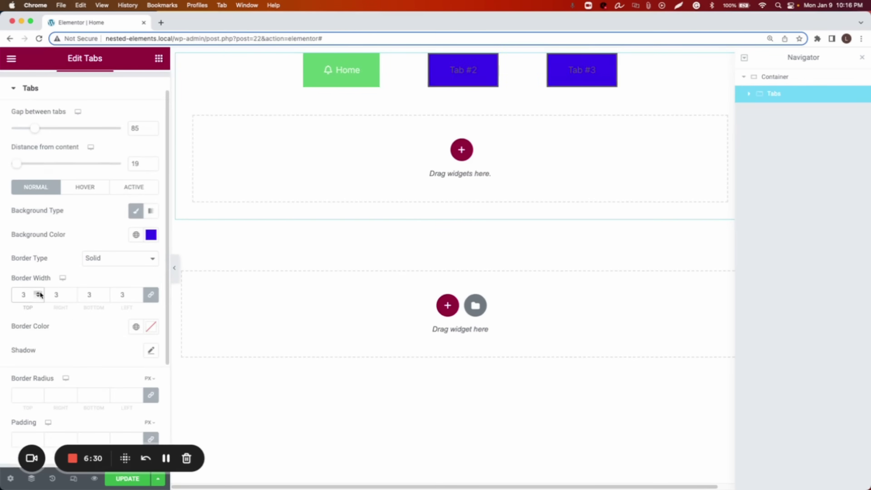
left_click(151, 327)
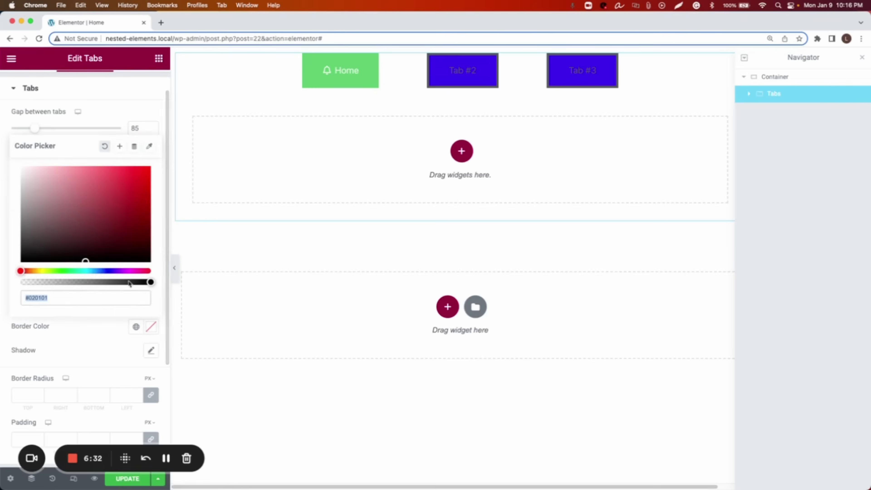
left_click_drag(51, 211, 150, 261)
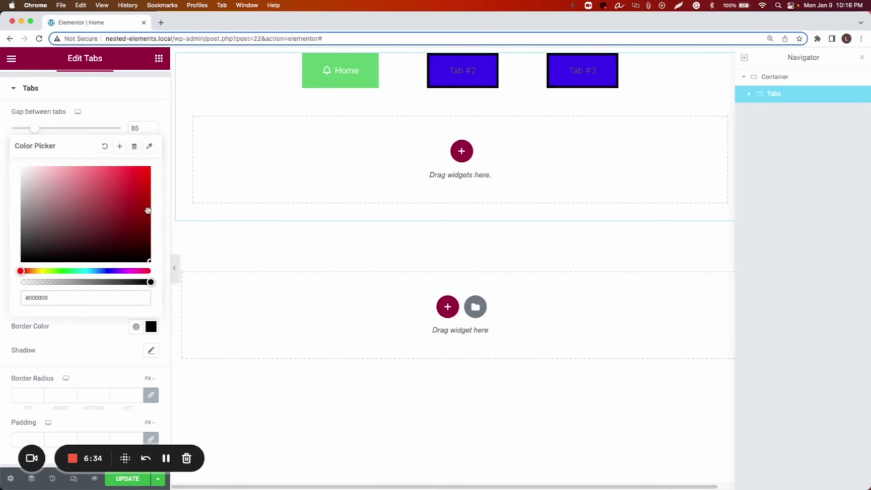
left_click(98, 327)
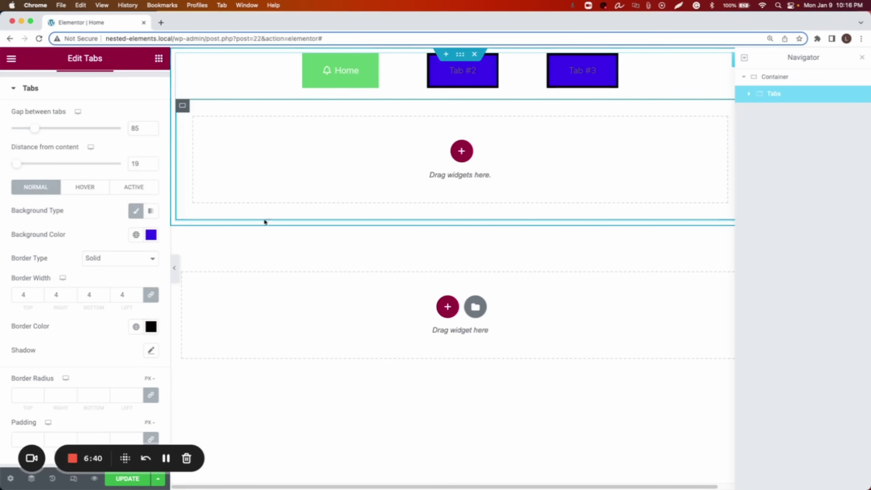
Round the normal-state tab corners to a 27 px border radius
scroll(51, 360, "down", 3)
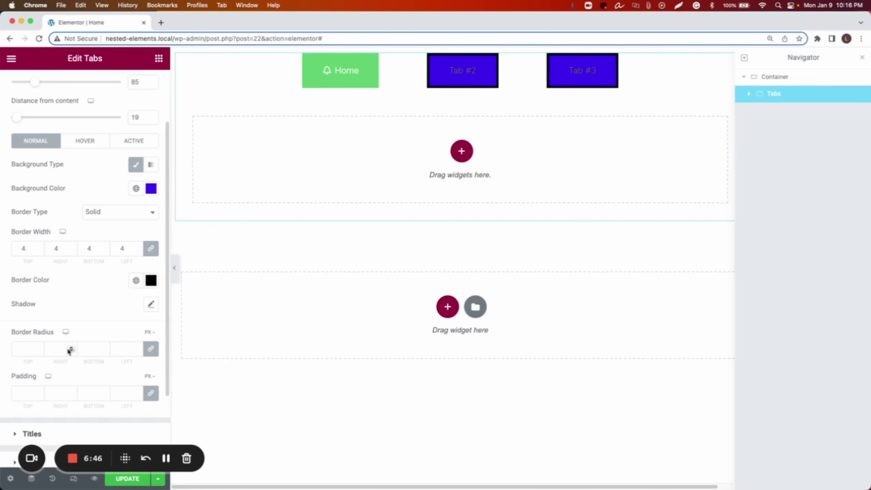
left_click(39, 348)
type("1")
left_click(38, 347)
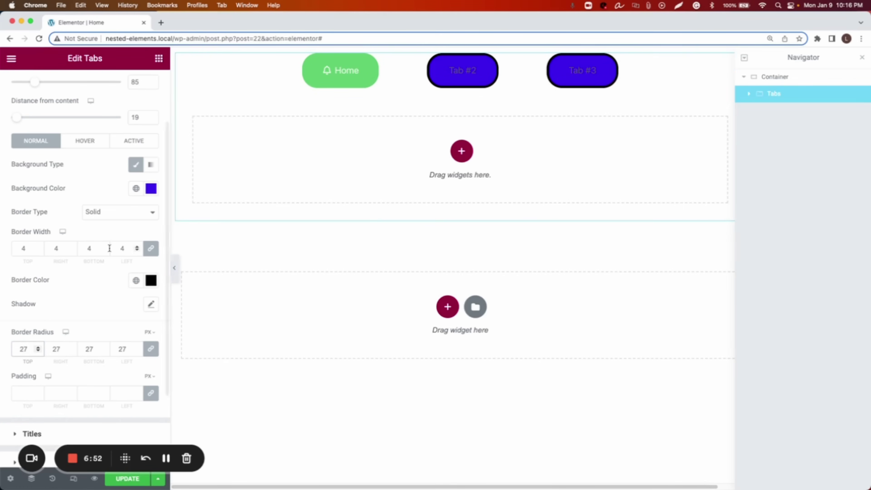
scroll(109, 249, "down", 3)
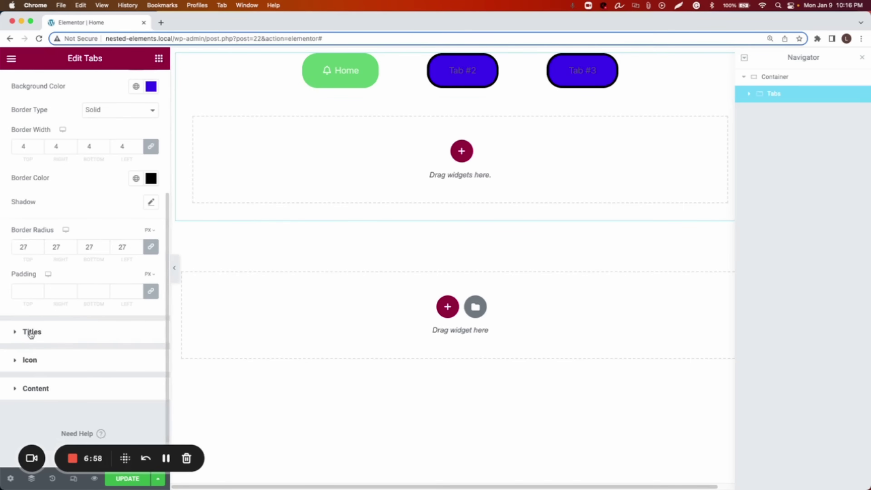
left_click(31, 332)
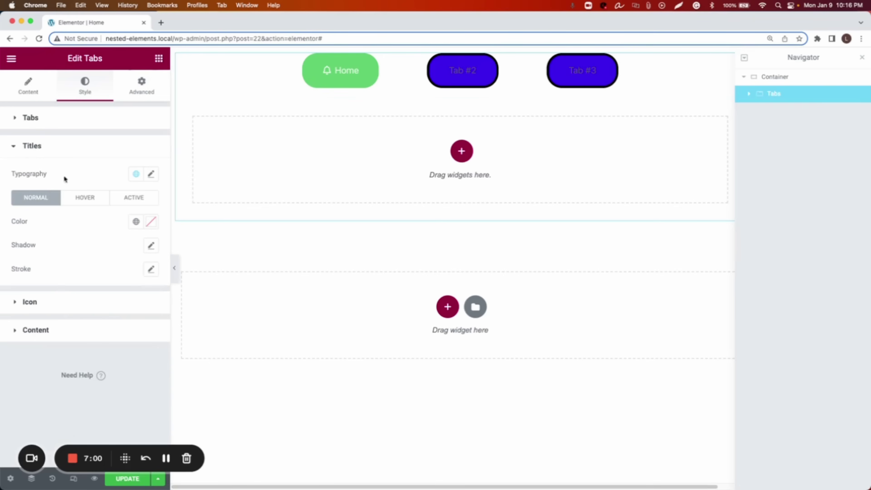
Set the tab titles to Roboto Mono with a white (#ffffff) colour
left_click(151, 174)
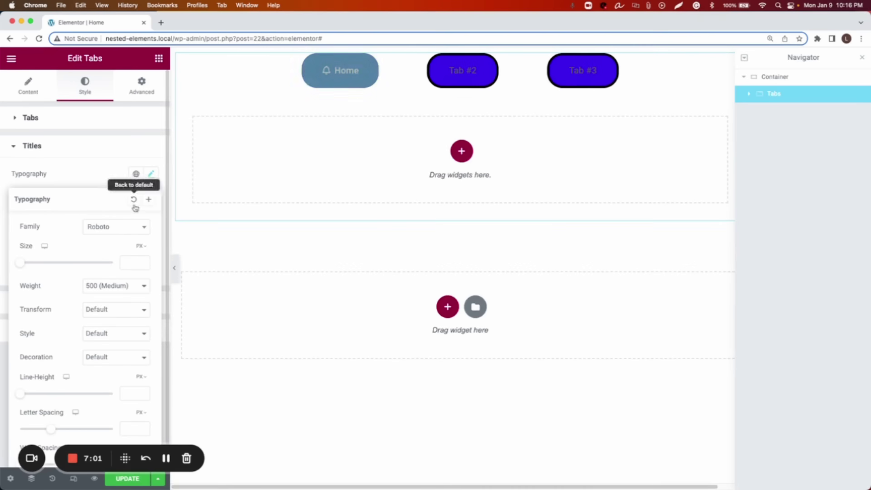
left_click(114, 228)
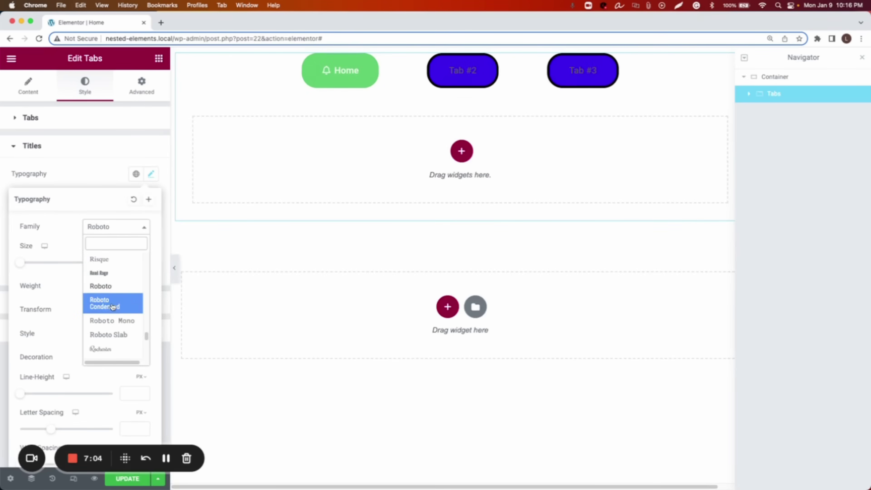
left_click(115, 320)
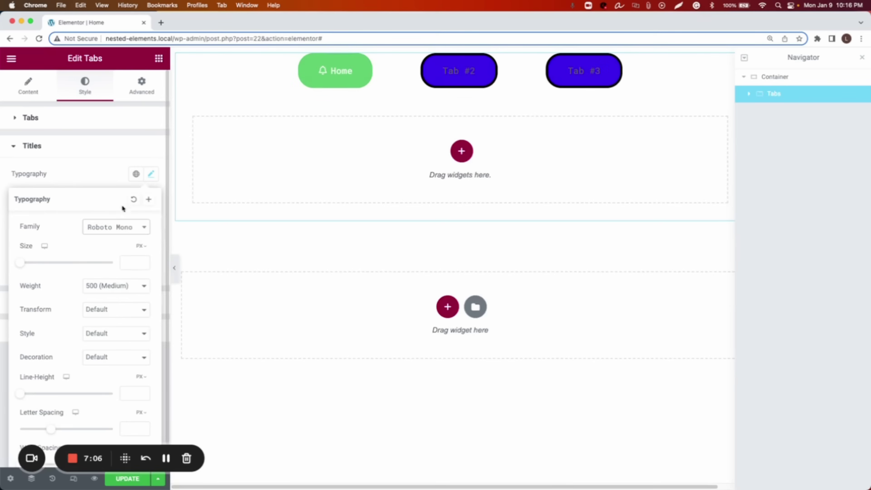
left_click(105, 180)
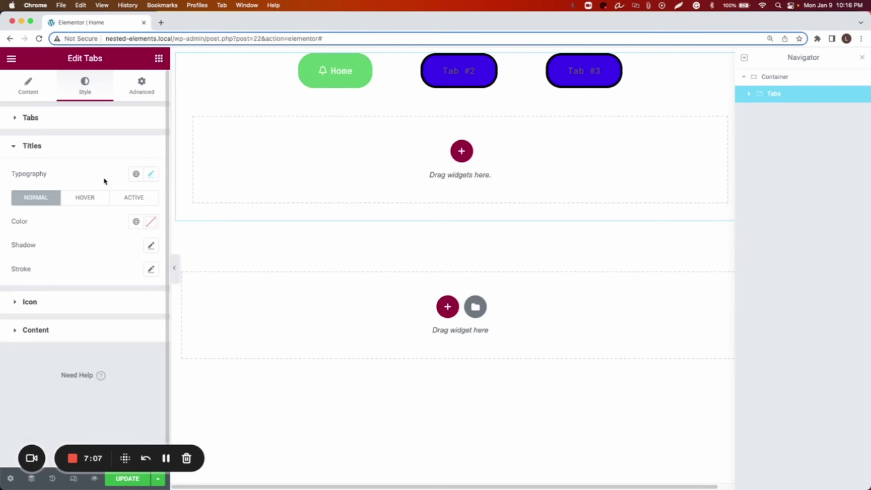
left_click(151, 221)
type("#ffffff")
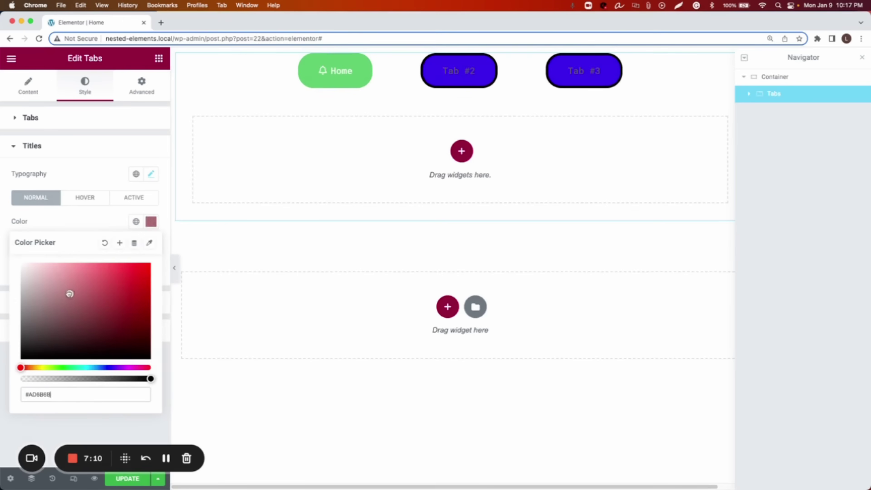
left_click(147, 226)
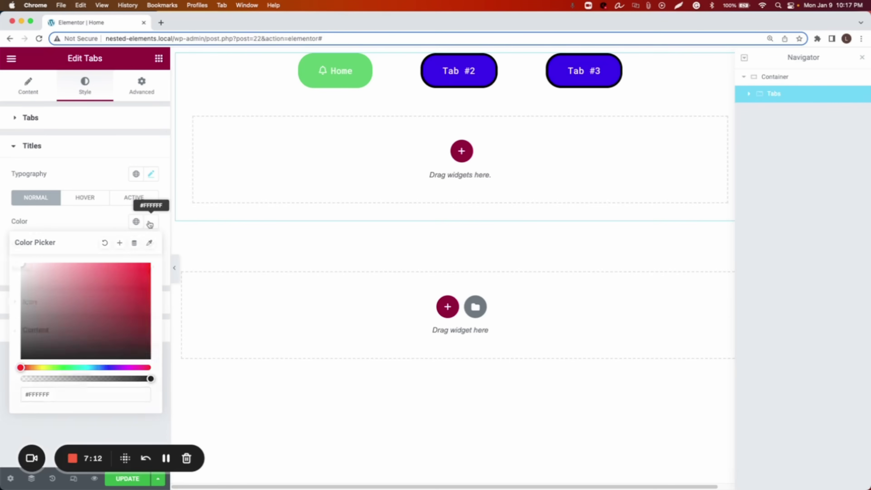
Make the hovered tab title colour near-black, starting from #a70000 and darkening it
left_click(86, 198)
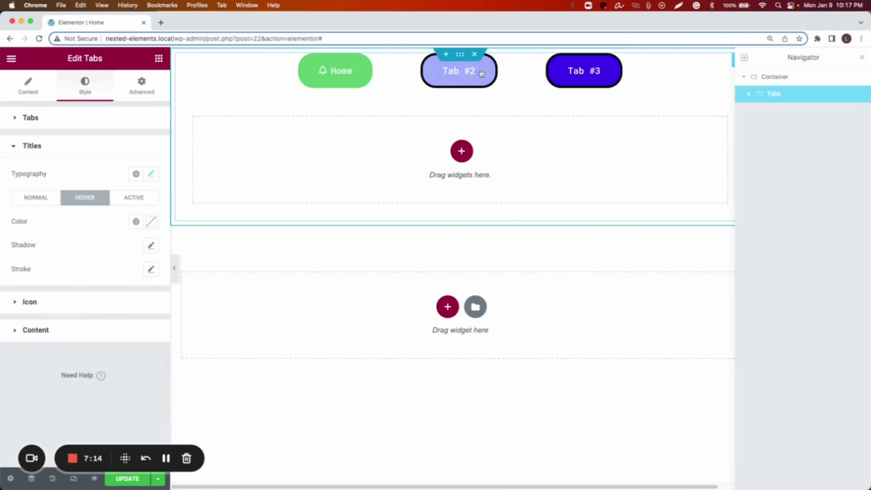
left_click(151, 221)
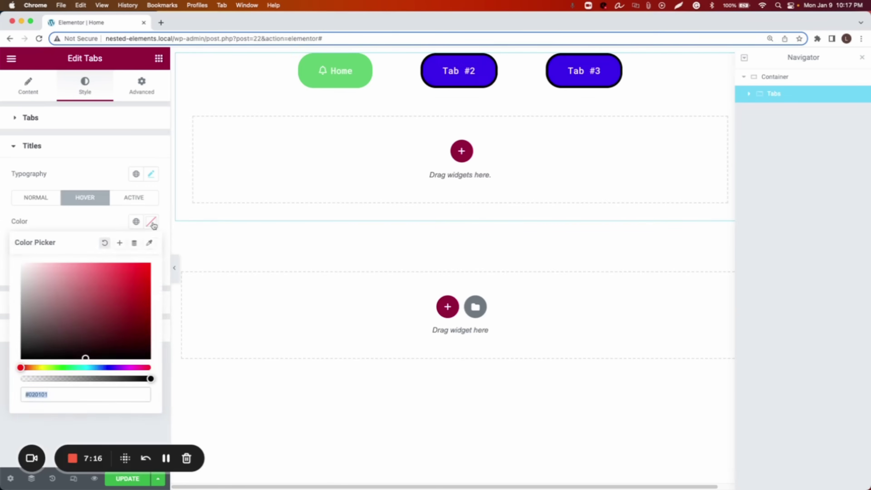
type("#a70000")
left_click_drag(149, 296, 146, 357)
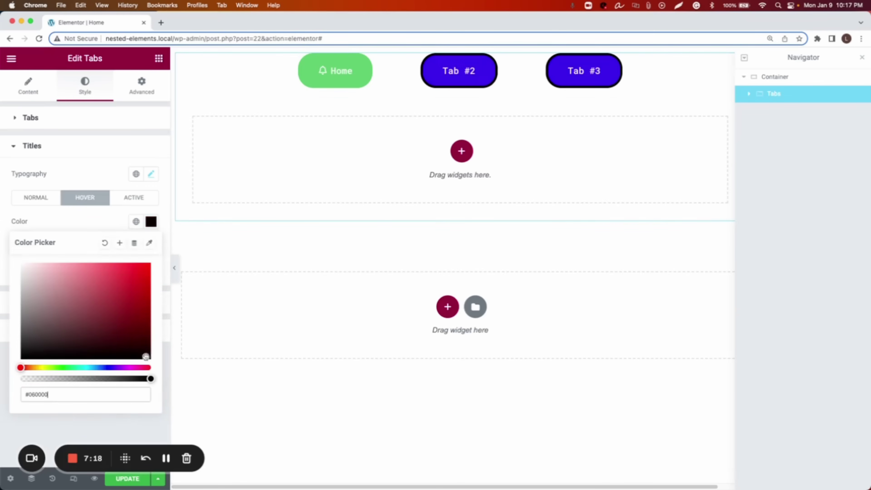
left_click(150, 222)
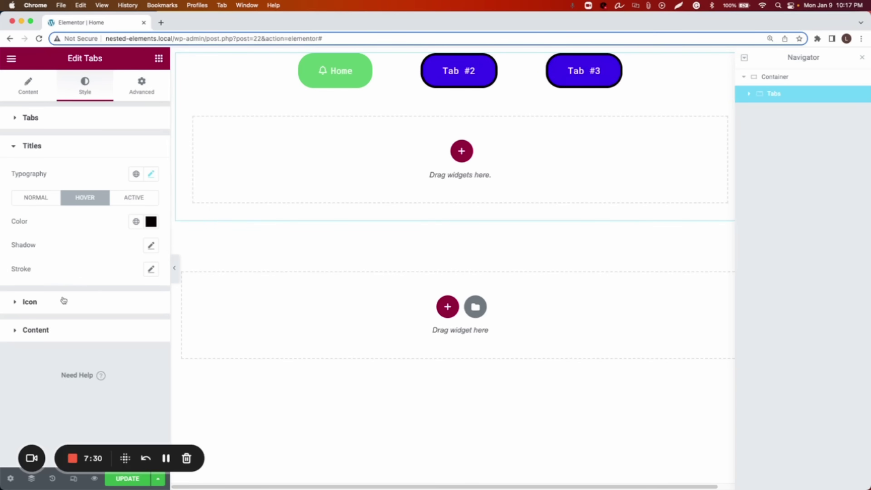
left_click(35, 306)
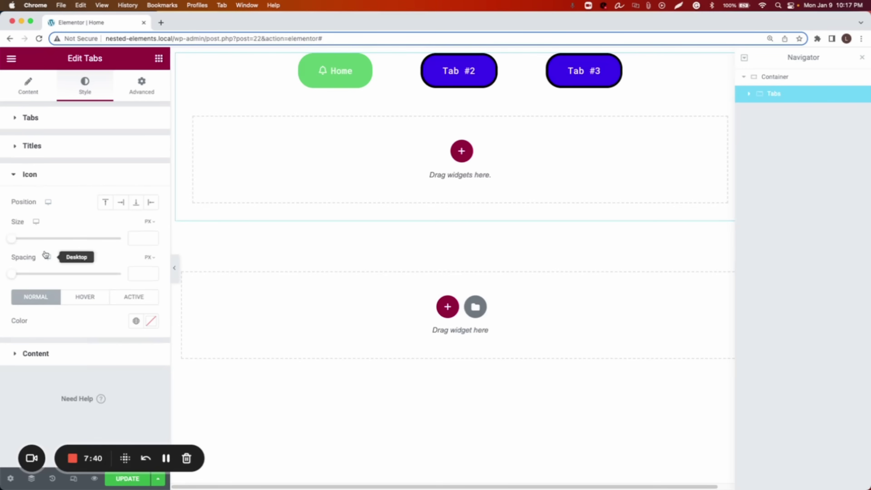
Set the tab icon size to 22 and icon spacing to 17, reviewing Hover and Active states
left_click_drag(12, 239, 39, 245)
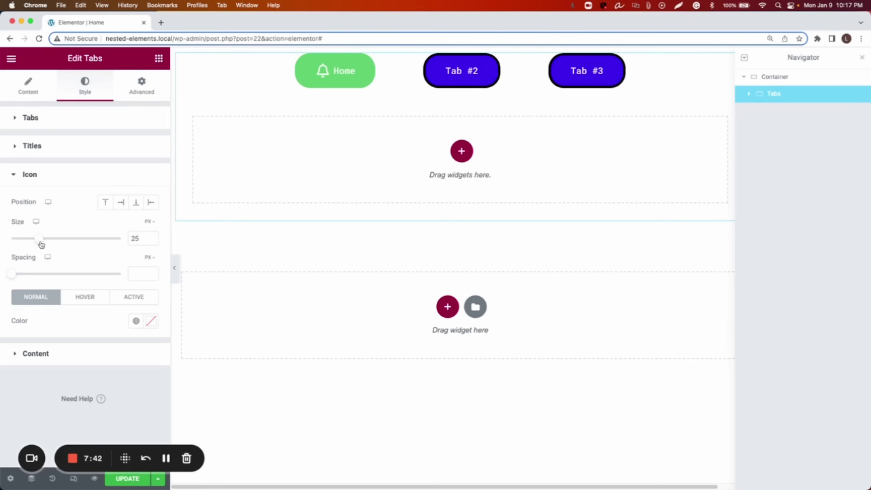
mouse_move(17, 274)
left_mouse_down()
mouse_move(45, 275)
mouse_move(19, 275)
left_mouse_up()
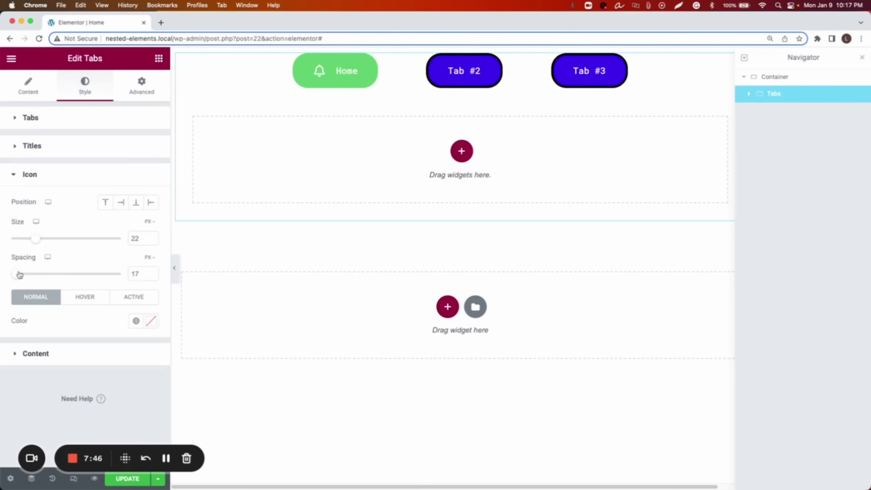
left_click(78, 304)
left_click(54, 303)
left_click(75, 298)
left_click(136, 303)
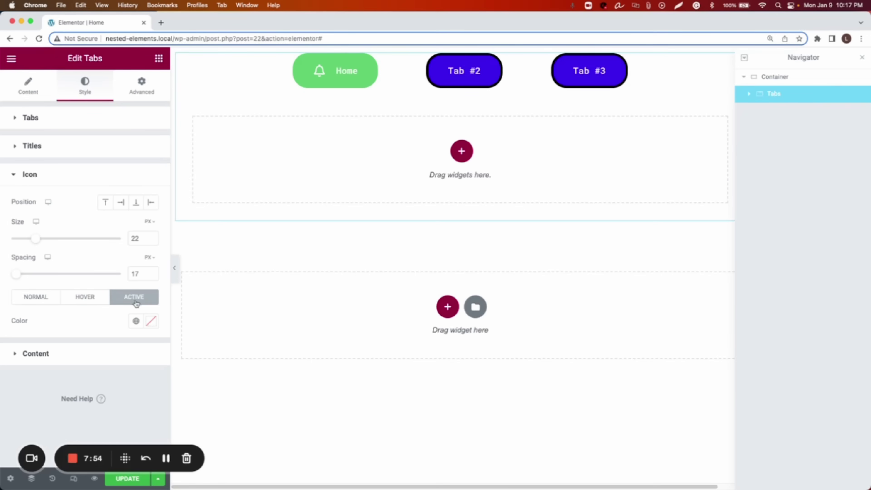
left_click(65, 352)
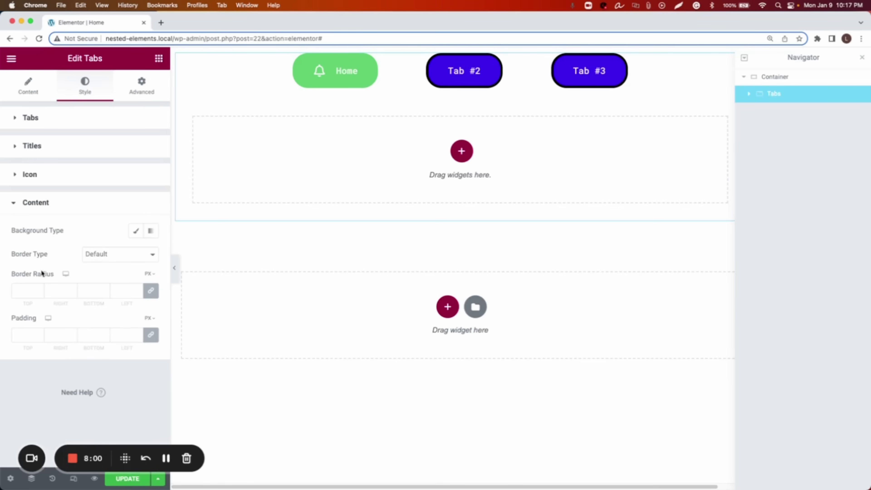
Try a solid black border on the tab content area, then set its border type back to None
left_click(112, 264)
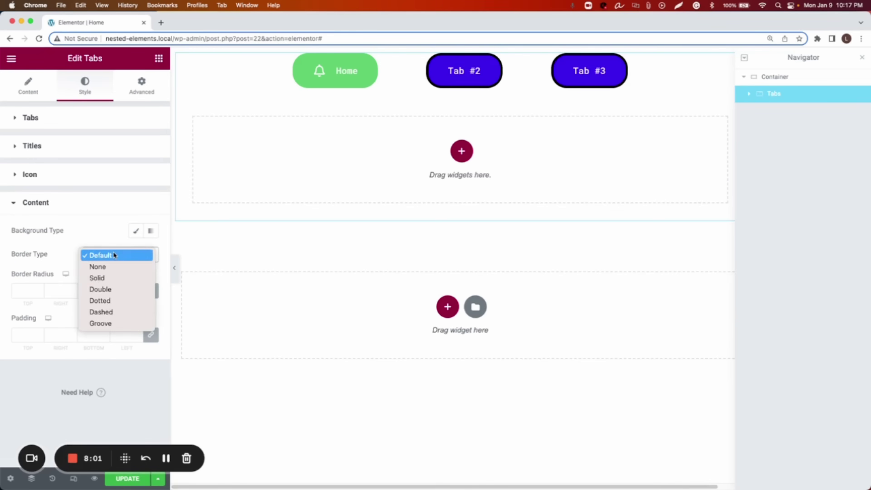
left_click(109, 276)
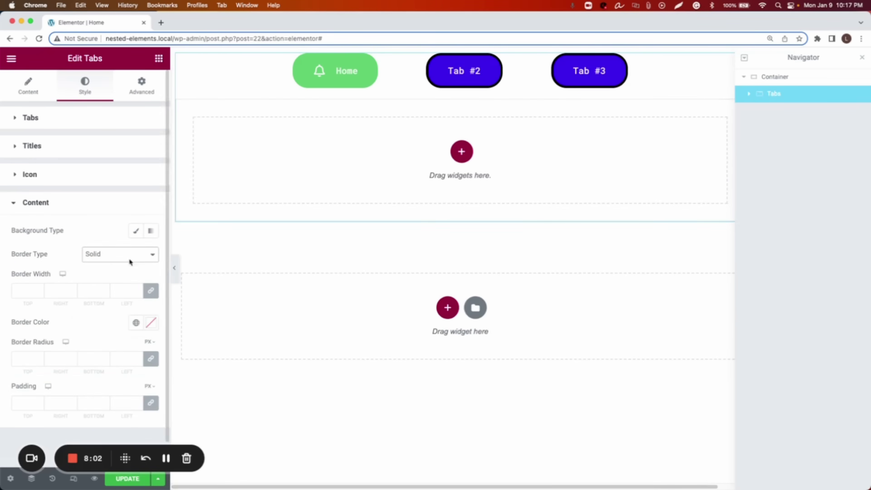
left_click(151, 324)
left_click(149, 257)
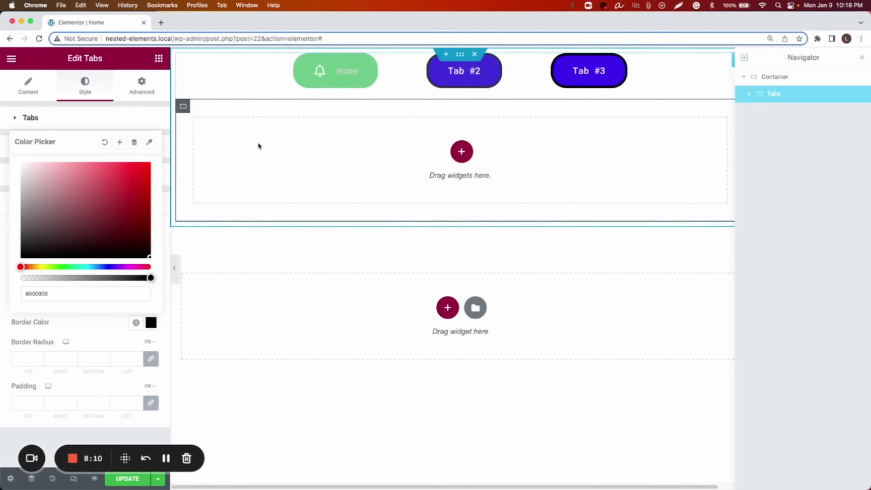
left_click(95, 323)
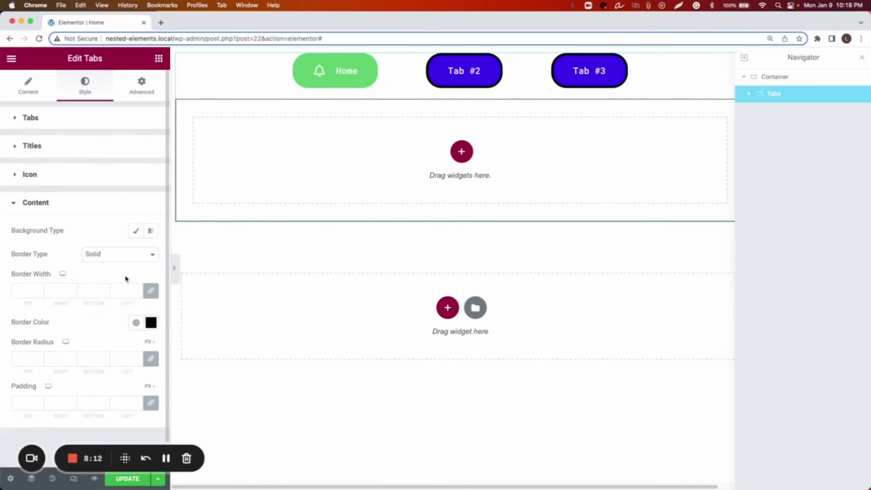
left_click(118, 255)
left_click(104, 244)
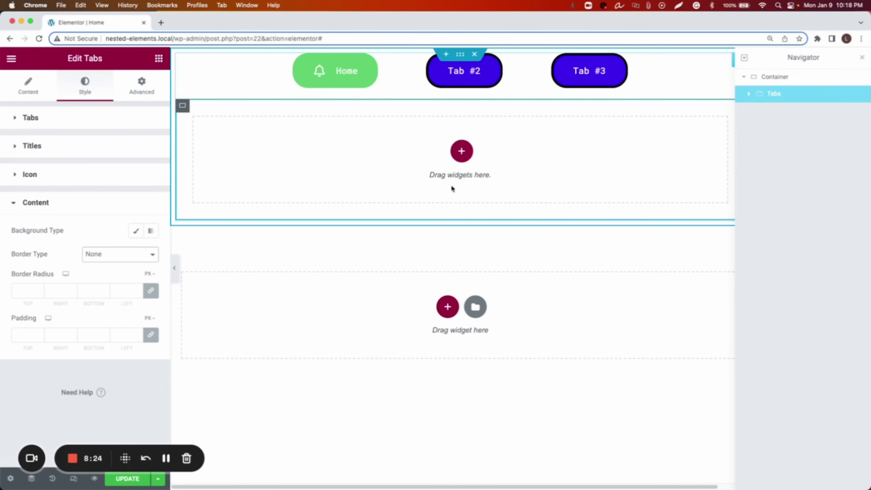
key("super+z")
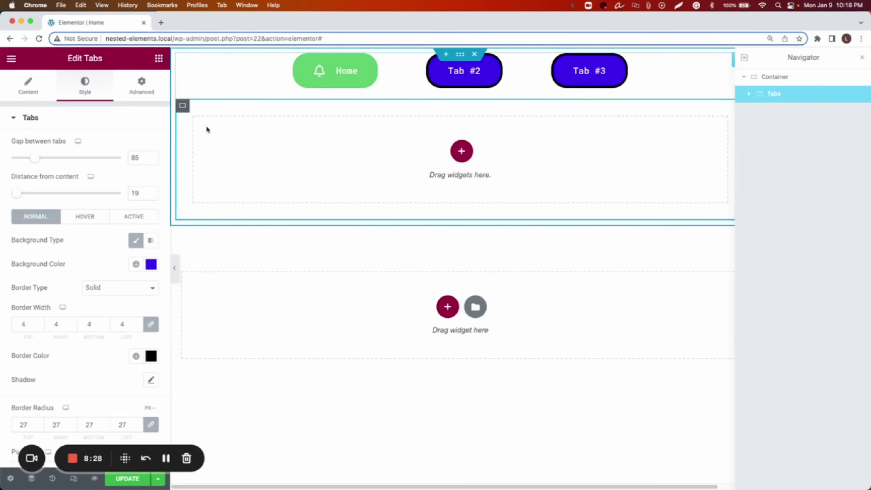
Add an empty container to the first tab and drop a Slides widget into it
left_click(461, 153)
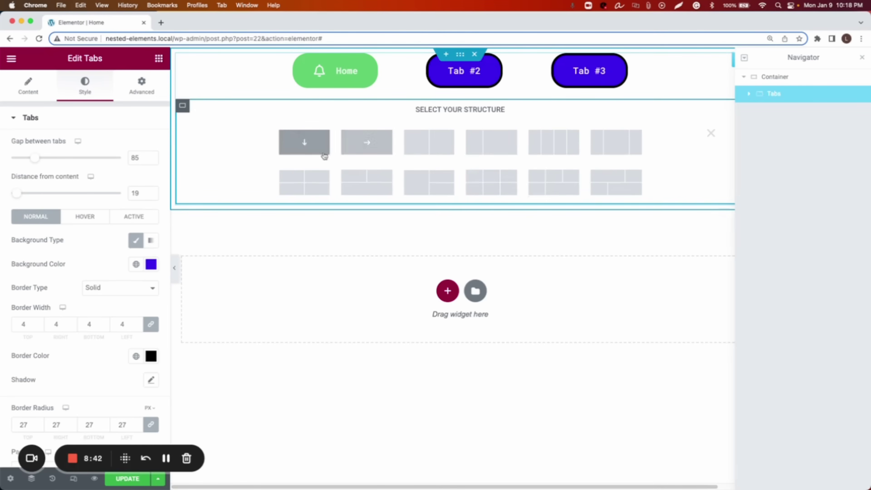
left_click(307, 140)
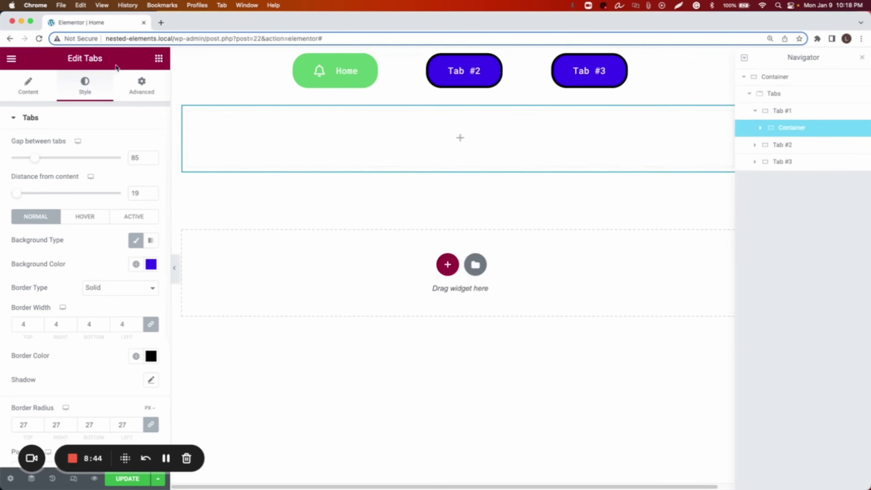
left_click(159, 58)
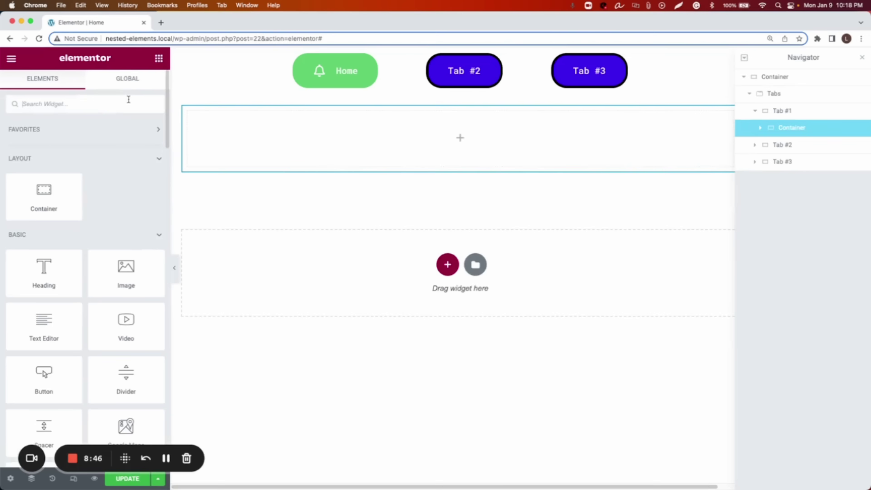
type("slider")
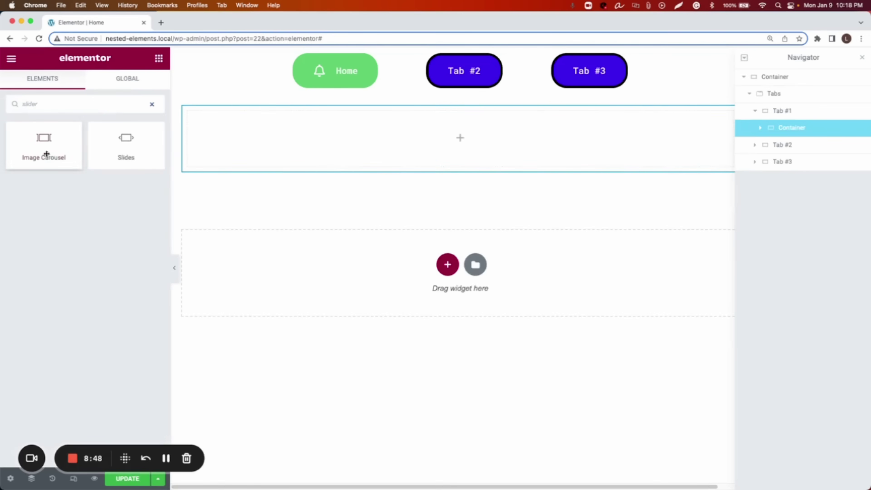
left_click_drag(132, 141, 378, 137)
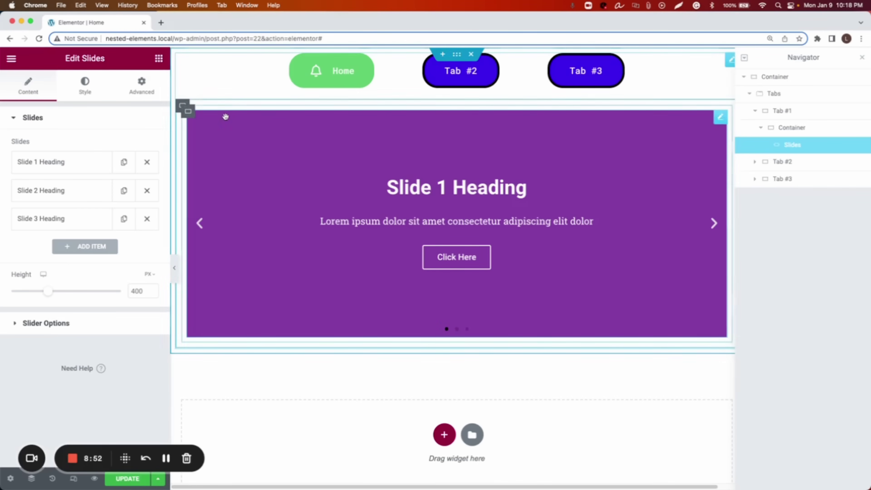
left_click(182, 109)
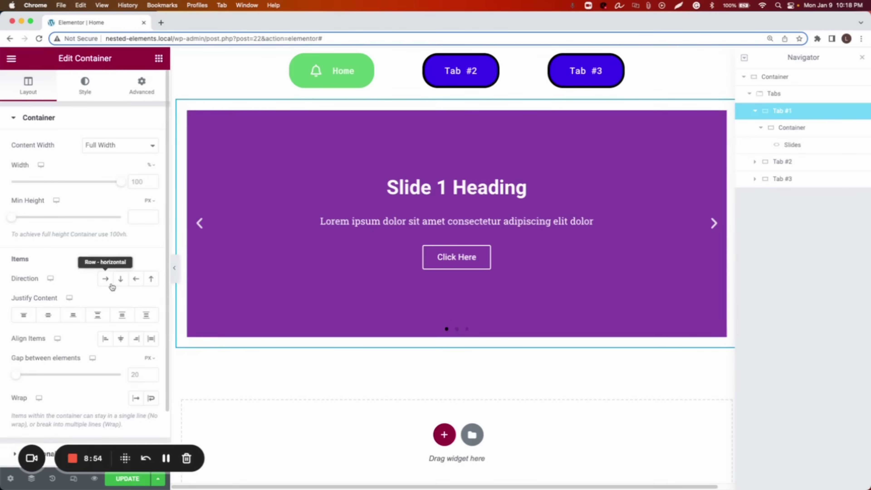
Stack the first tab vertically and add a centred heading 'Welcome to Nested Elements' in a new container
left_click(120, 281)
left_click(159, 58)
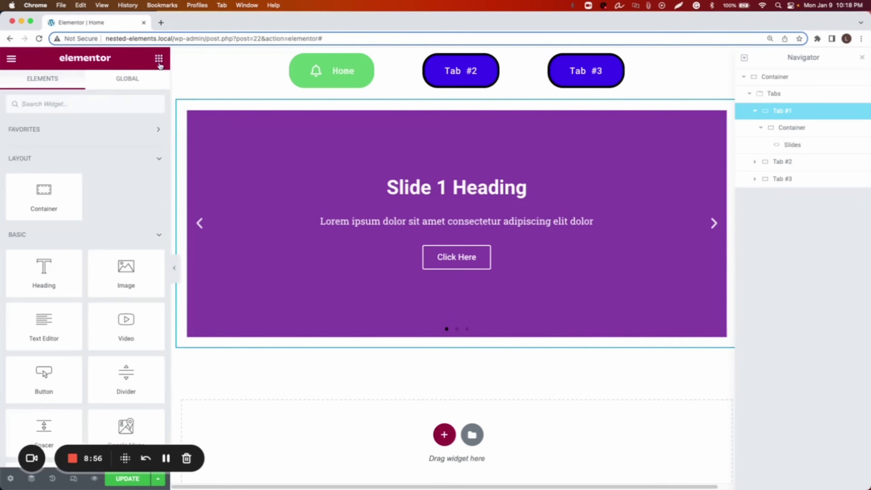
left_click_drag(46, 184, 244, 331)
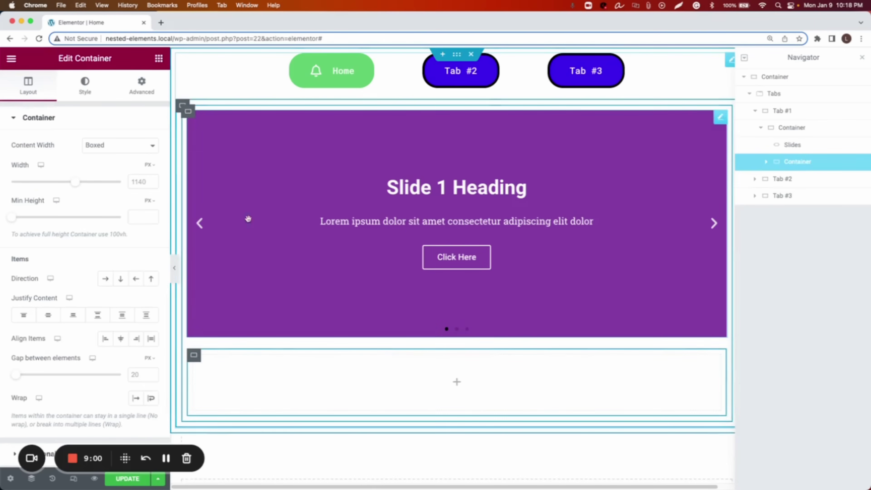
left_click(159, 58)
left_click_drag(53, 286, 433, 390)
triple_click(129, 165)
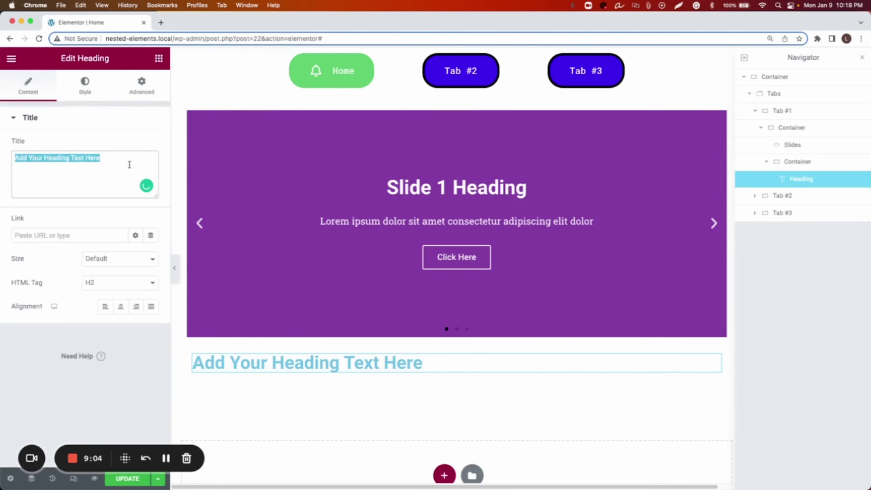
type("Welcome to ")
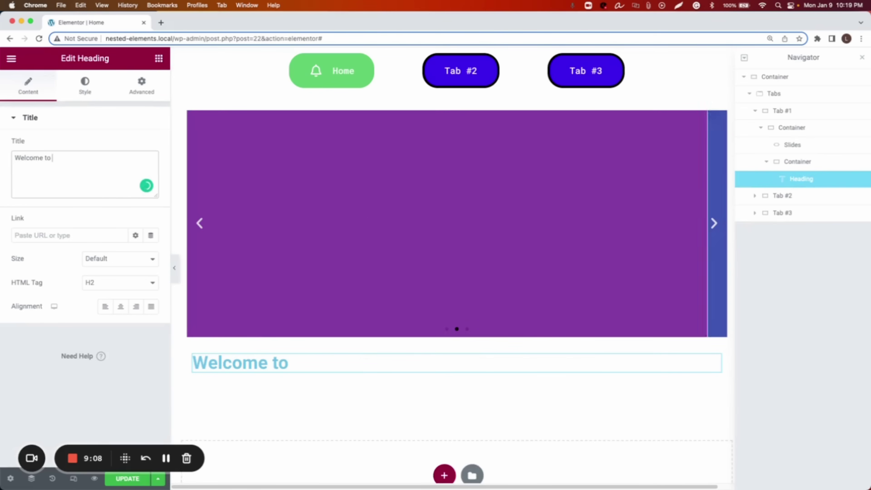
type("Nested Elements")
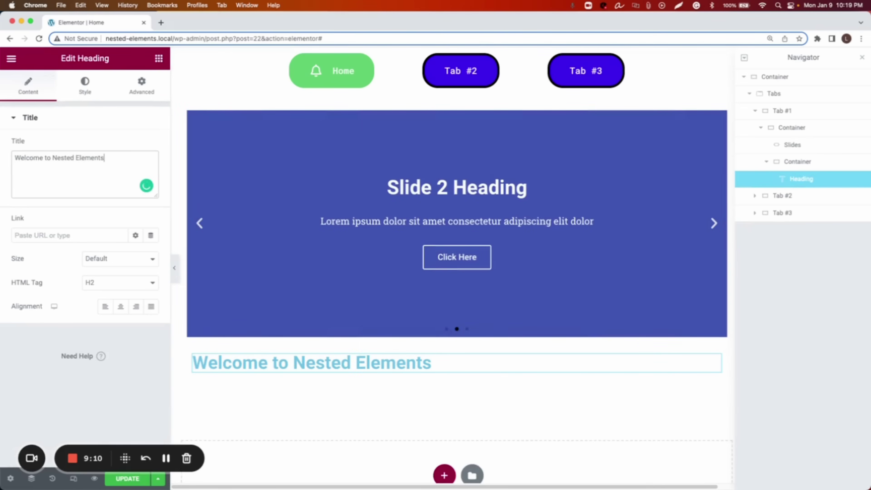
left_click(120, 306)
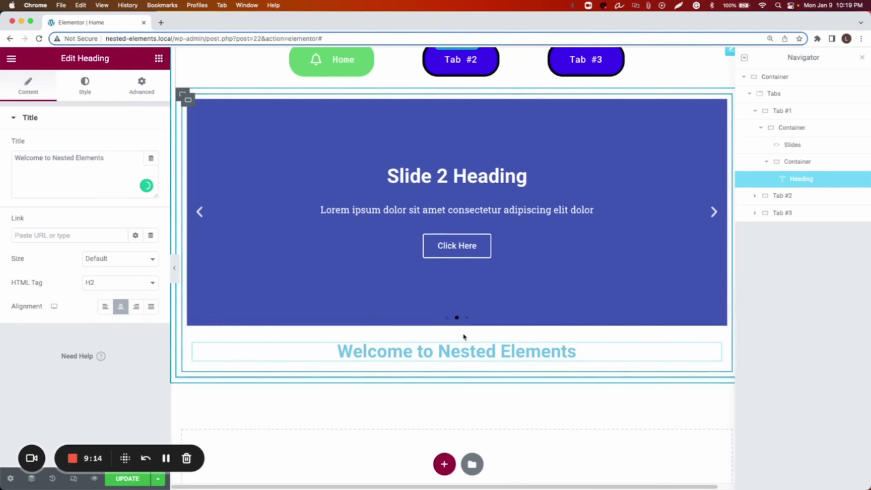
Add an Image widget below the heading, then delete it
left_click(159, 58)
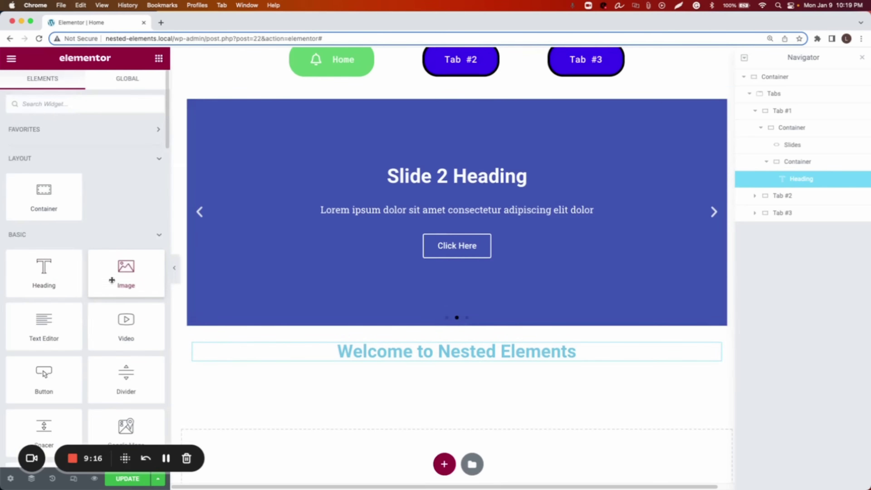
left_click_drag(111, 282, 282, 358)
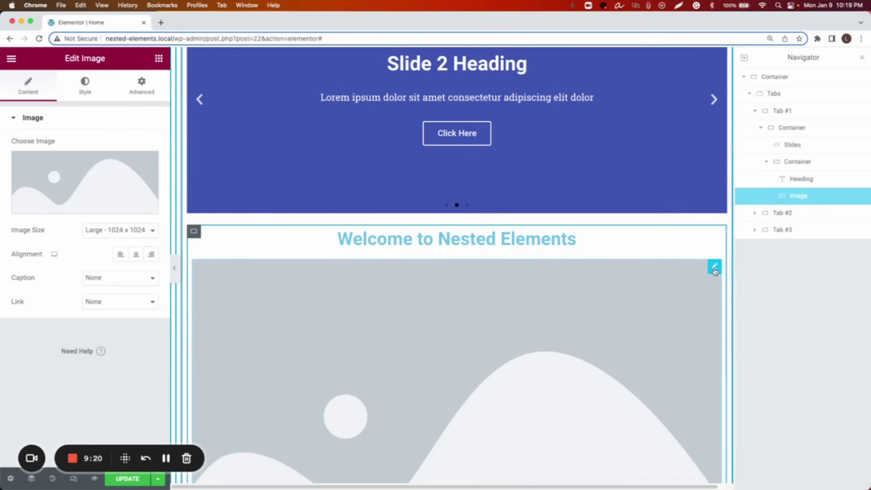
right_click(715, 271)
left_click(748, 467)
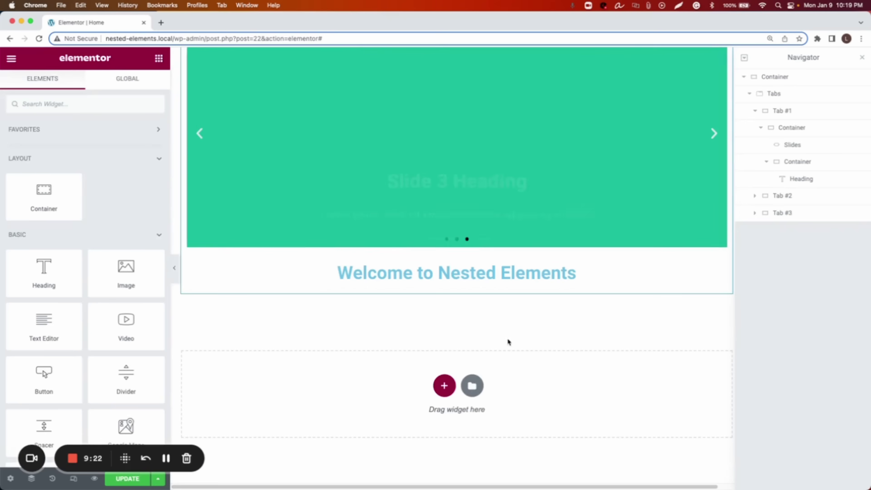
scroll(447, 271, "up", 3)
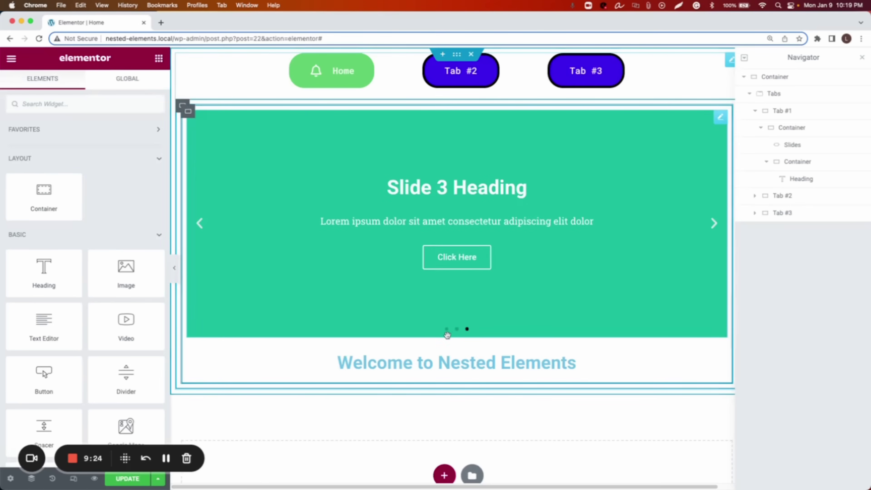